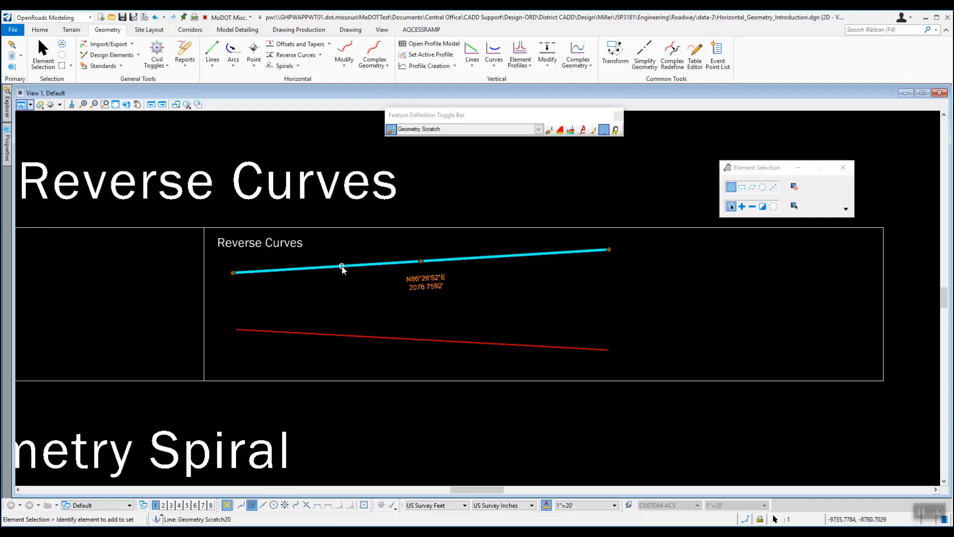
Step: Select each of the two red lines under Reverse Curves to examine their bearings and lengths
click(364, 336)
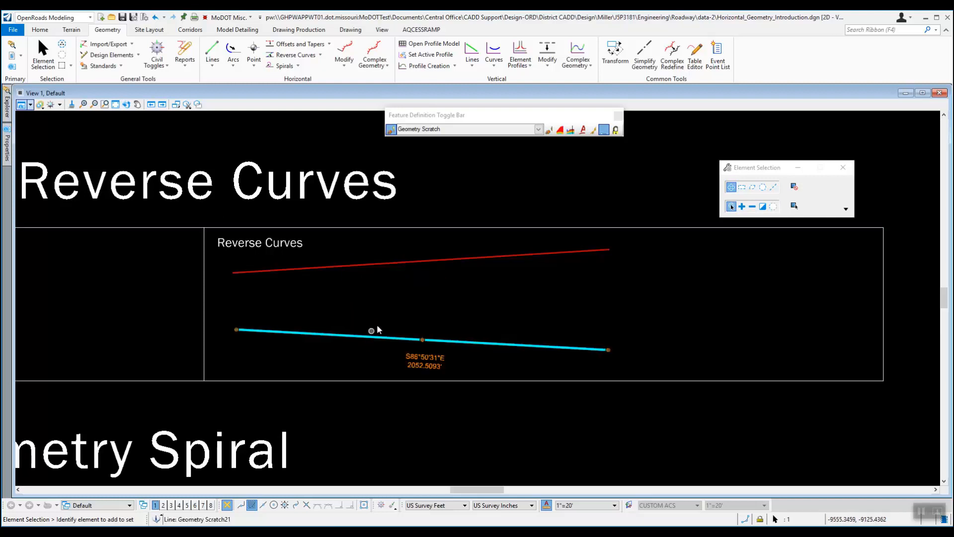
click(390, 308)
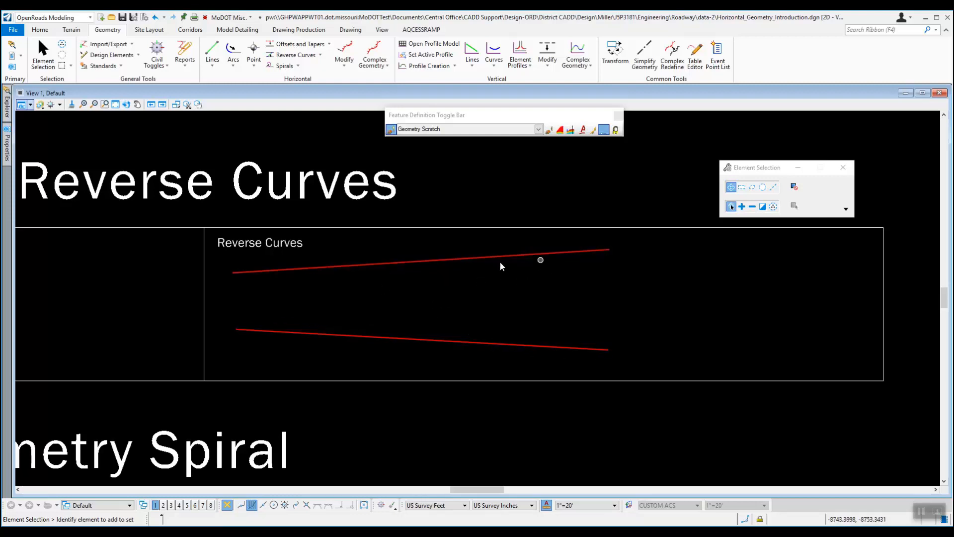
click(450, 344)
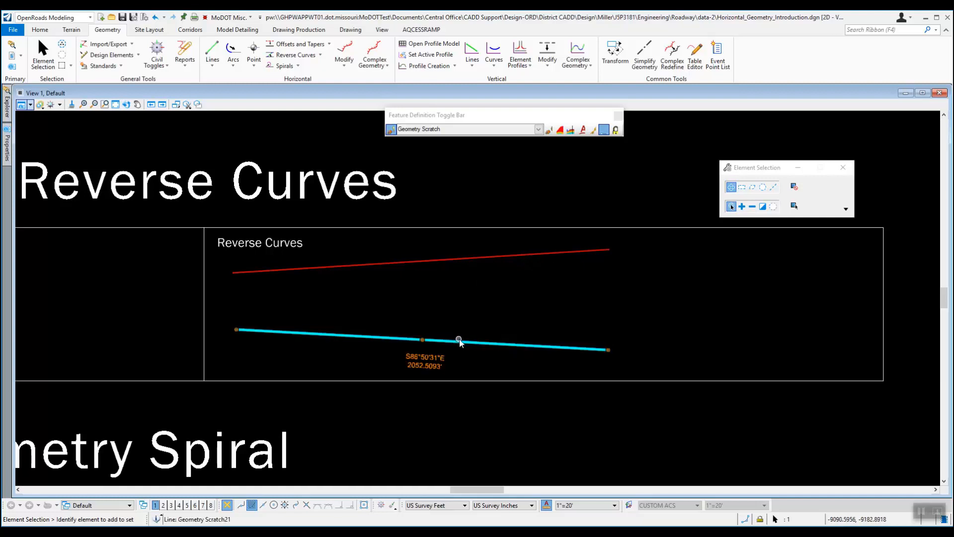
click(505, 303)
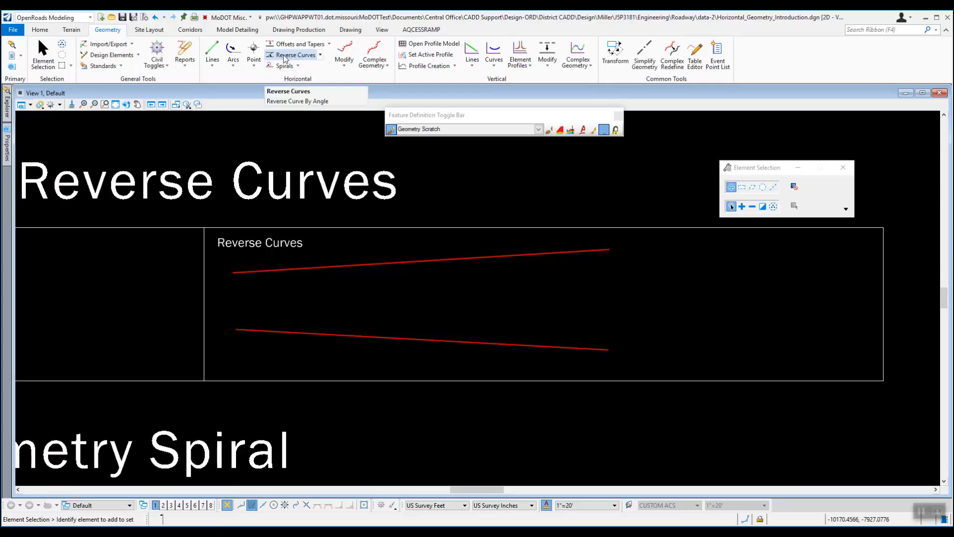
Step: Start Reverse Curve By Angle and check that the active feature definition is Geometry Scratch under Linear, Design, Geometry
click(320, 54)
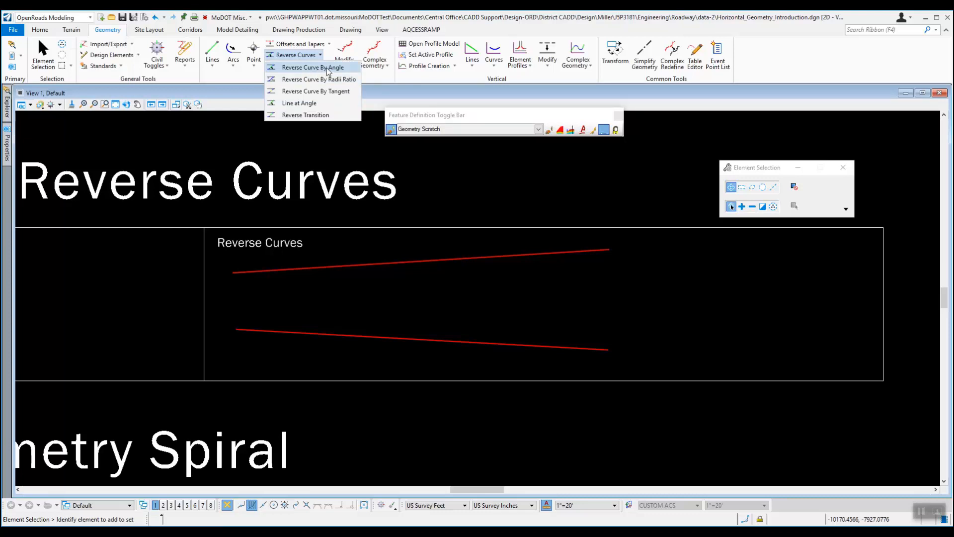
click(312, 67)
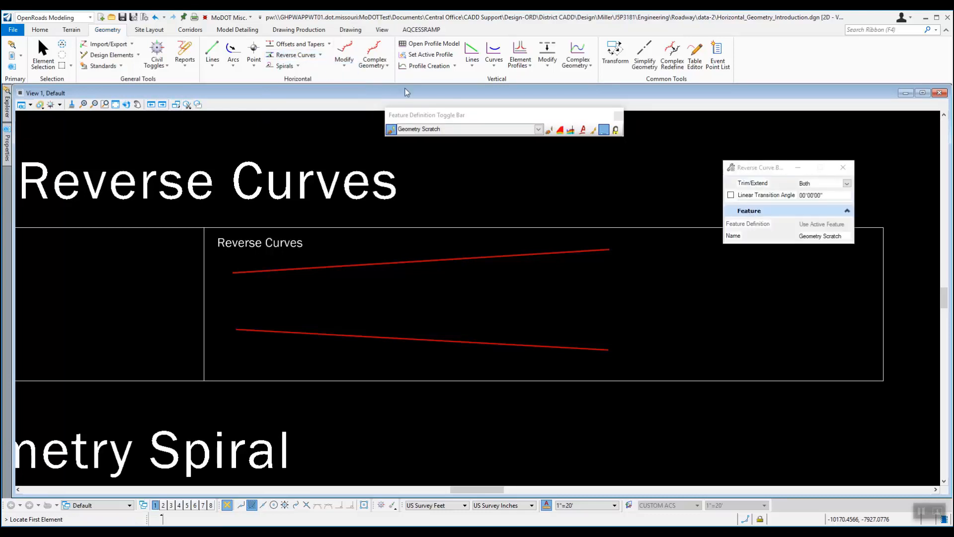
drag(461, 115, 356, 122)
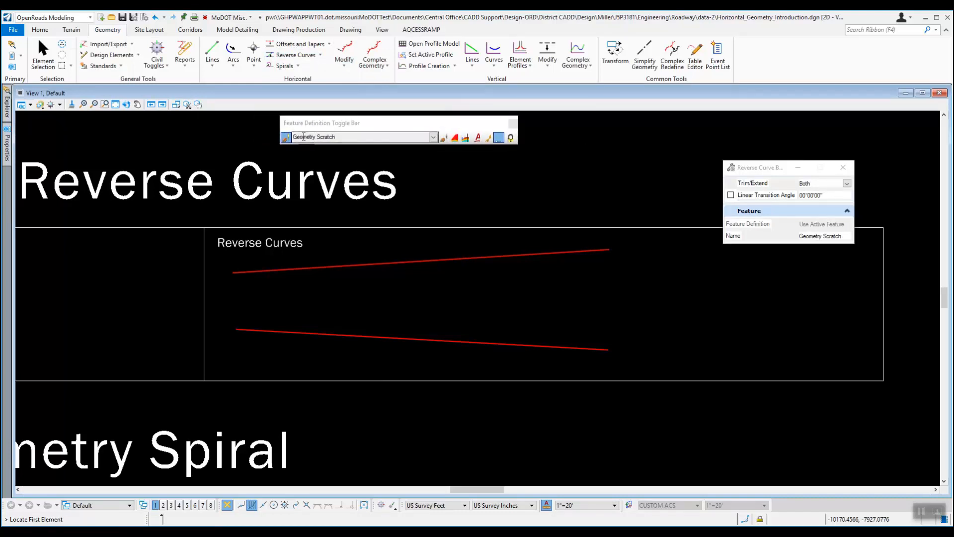
click(433, 137)
click(433, 138)
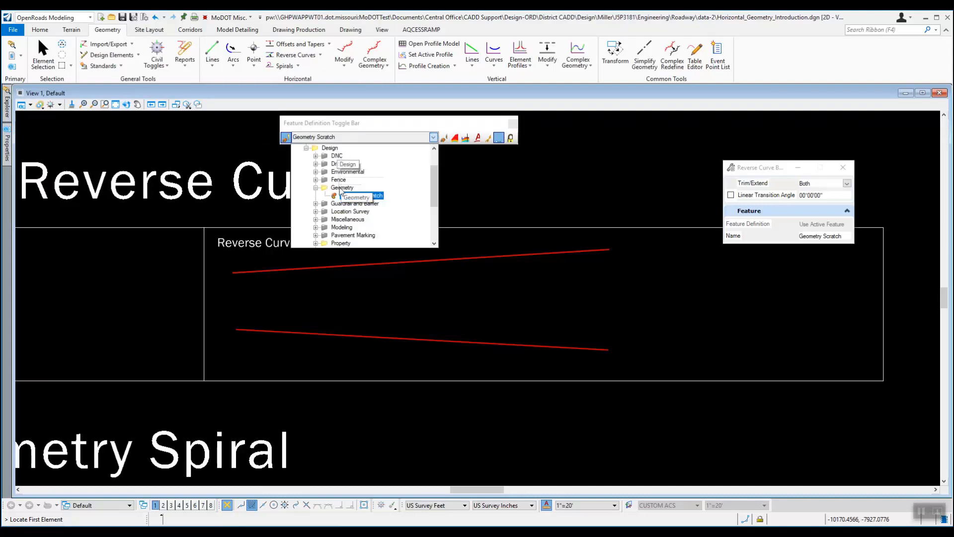
click(445, 172)
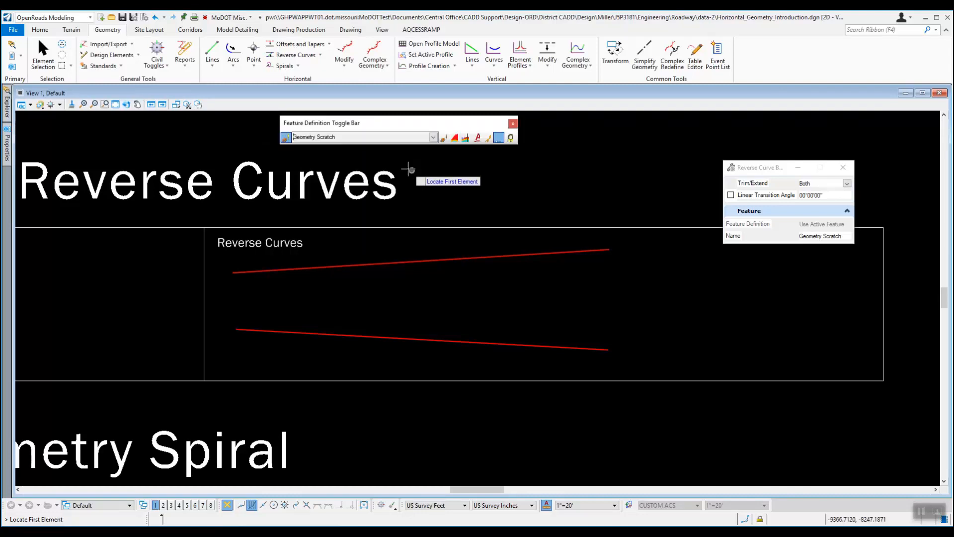
click(433, 137)
click(793, 83)
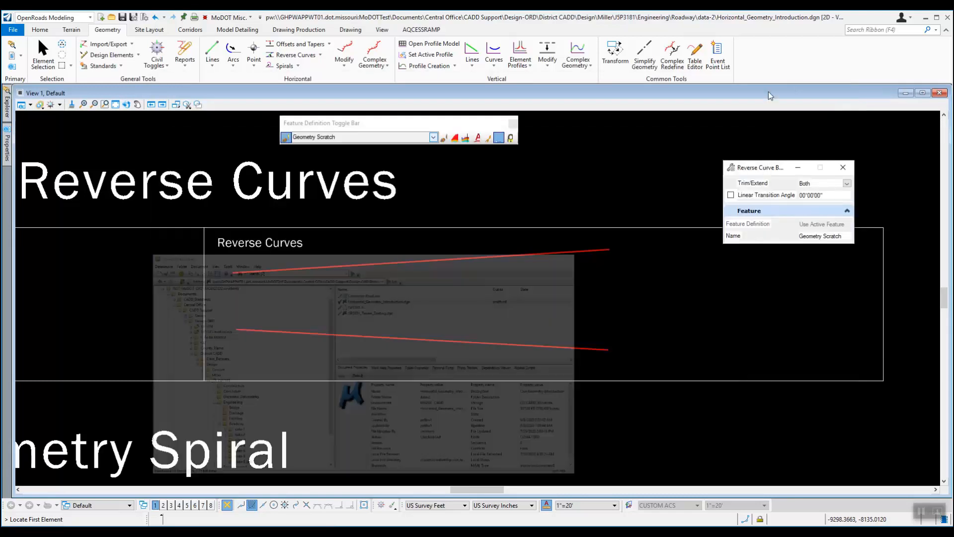
click(433, 138)
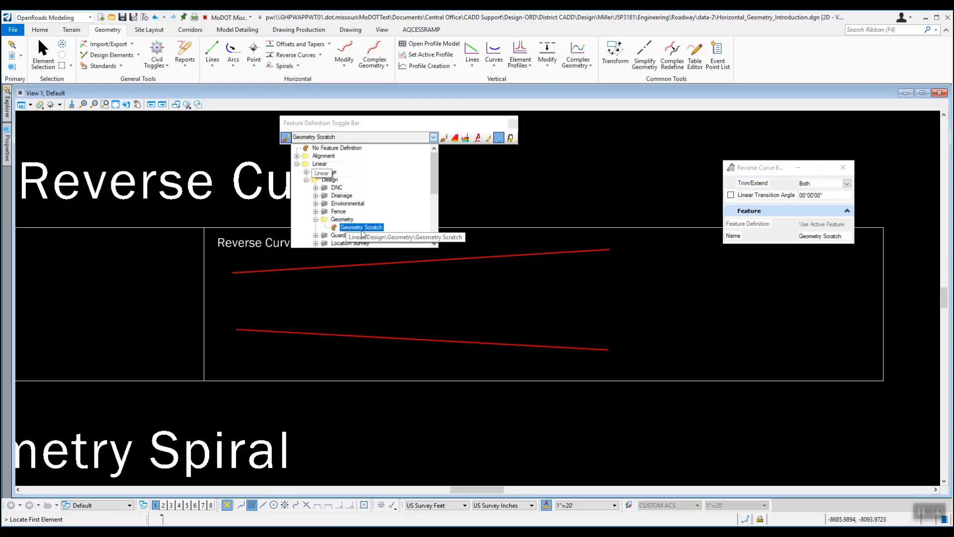
click(299, 139)
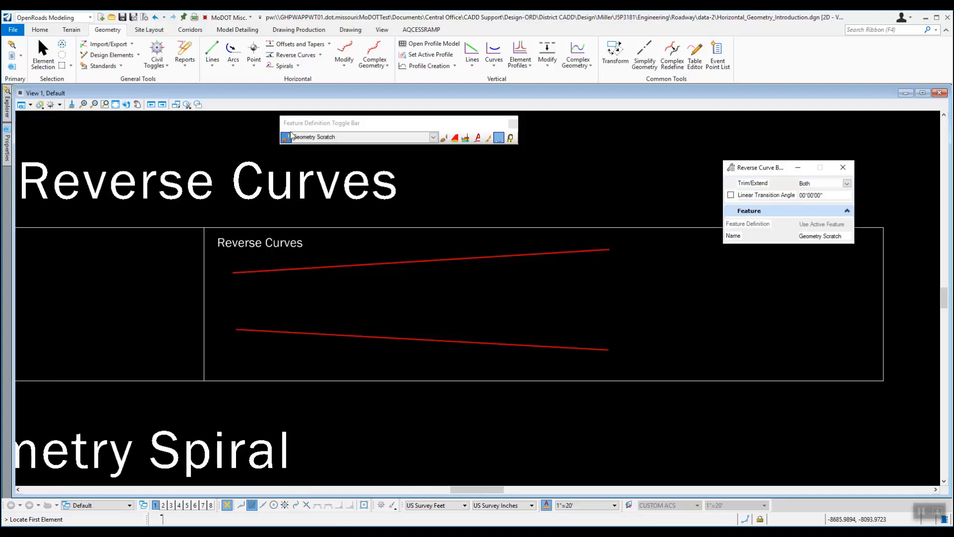
drag(323, 124, 354, 128)
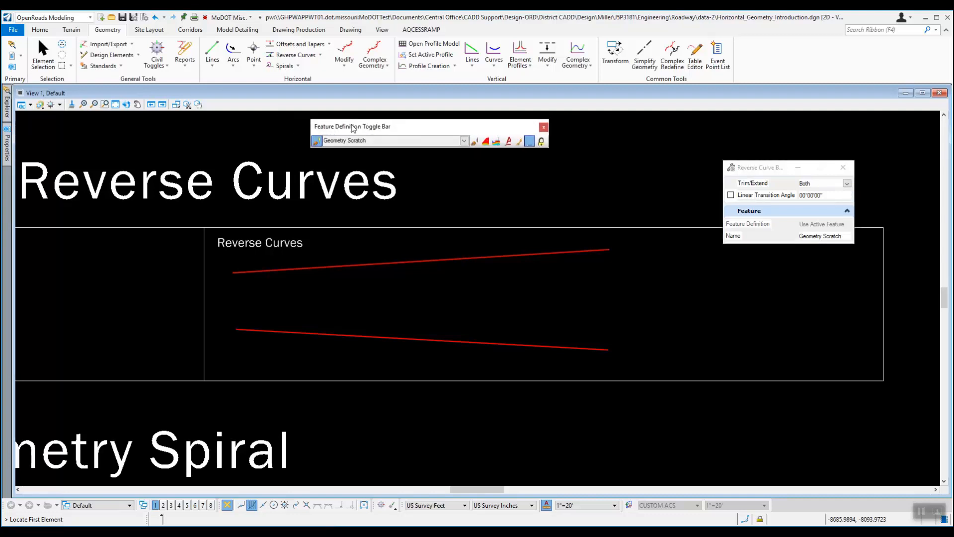
click(121, 66)
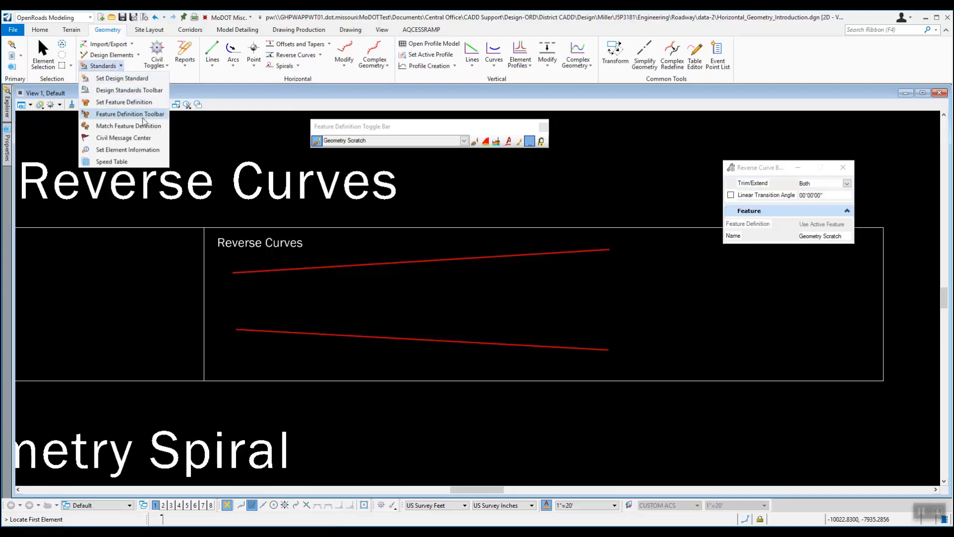
click(232, 91)
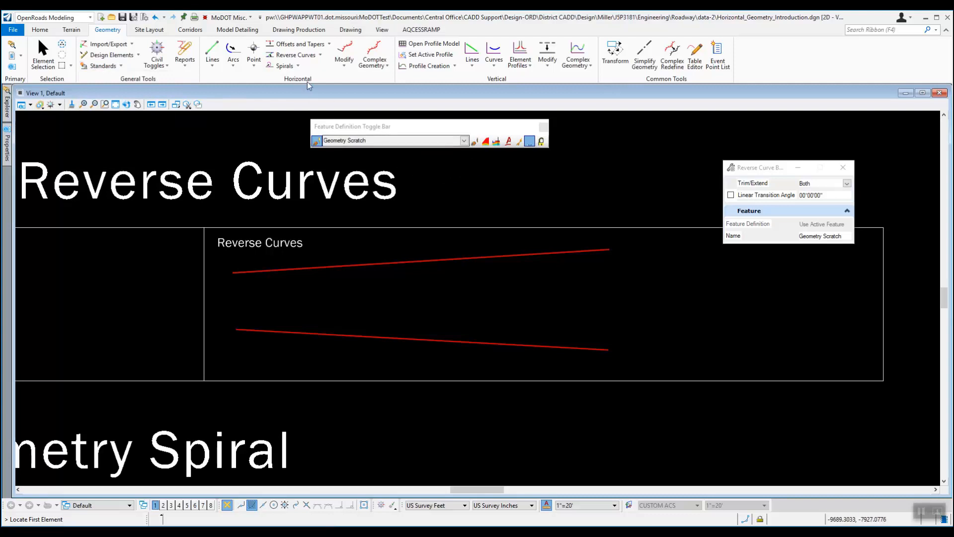
Step: Set up Reverse Curve By Angle with Trim/Extend set to Both and the name RC1
click(320, 55)
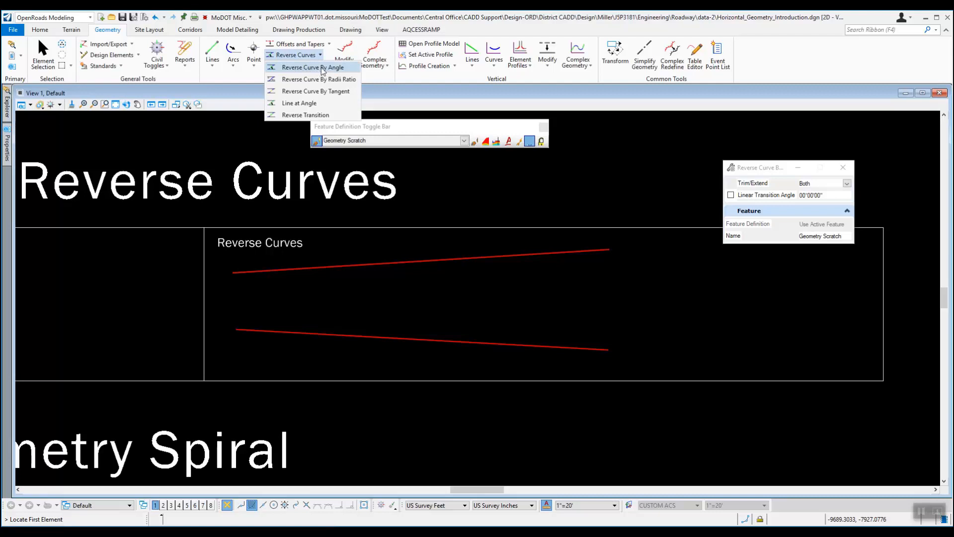
click(322, 68)
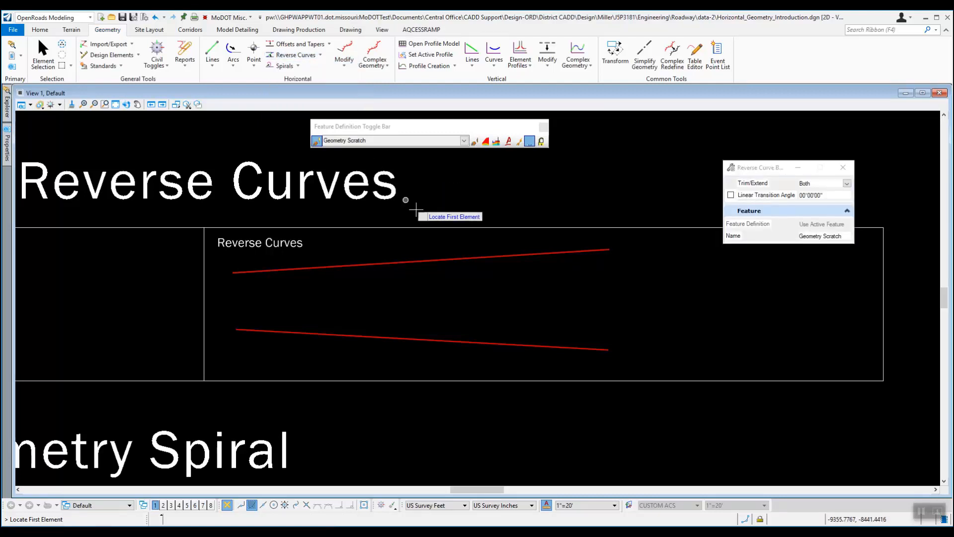
drag(767, 172, 640, 137)
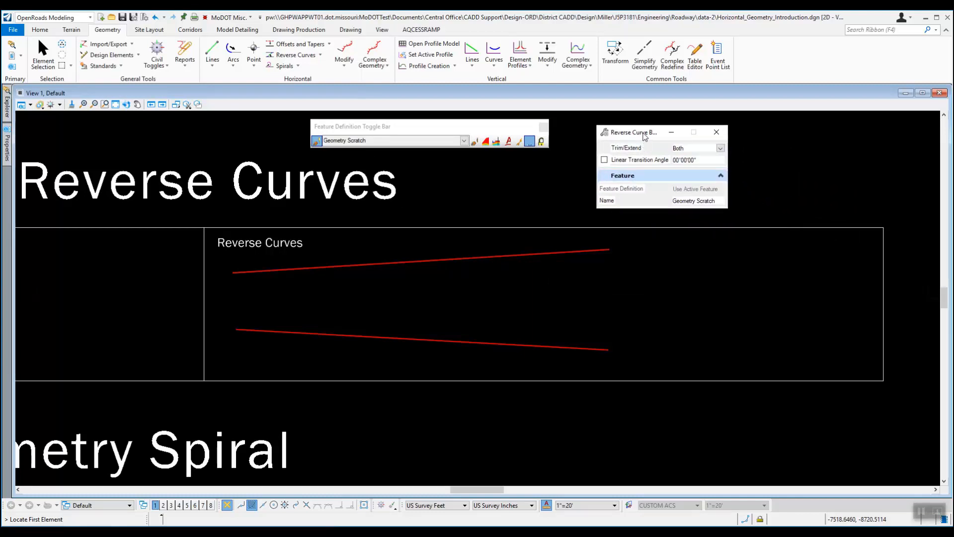
mouse_move(644, 137)
mouse_down()
mouse_move(704, 138)
mouse_move(651, 138)
mouse_up()
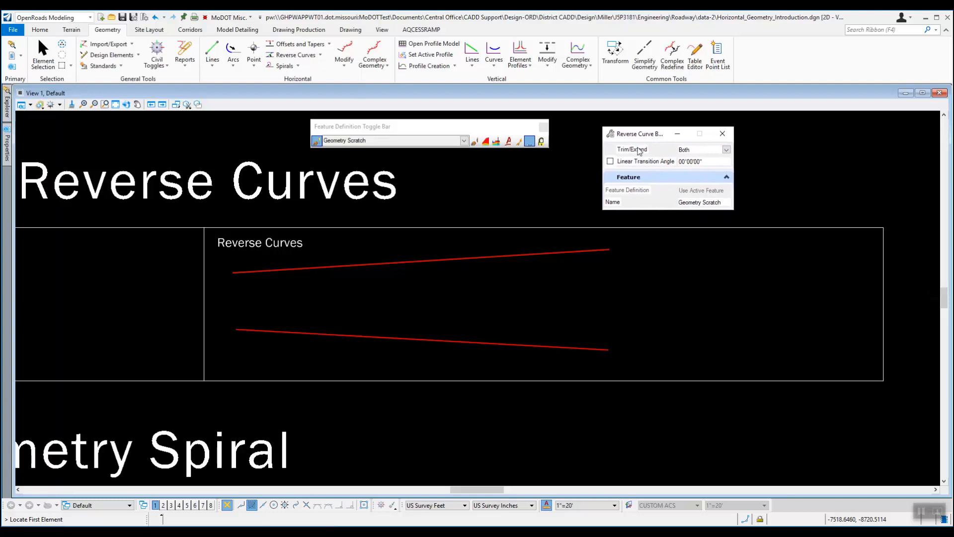
click(726, 149)
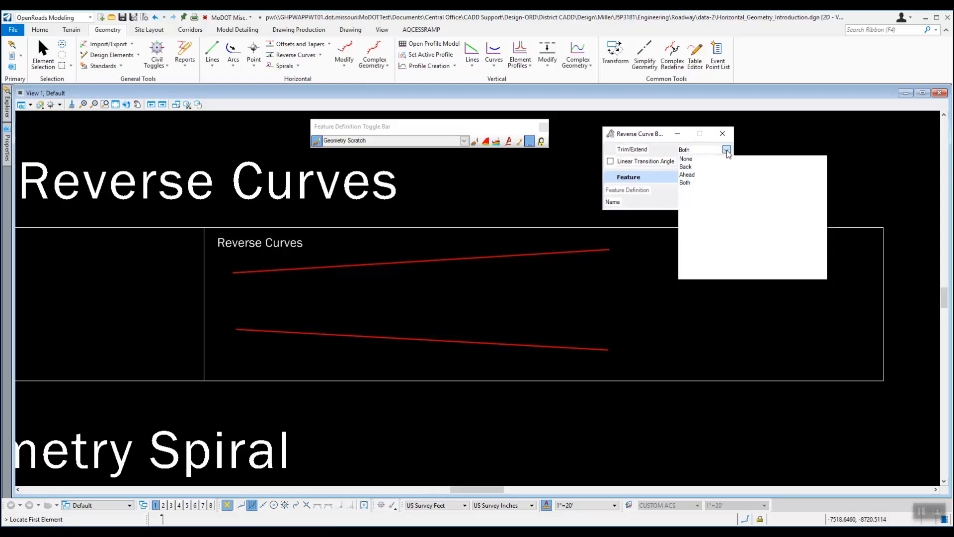
click(691, 183)
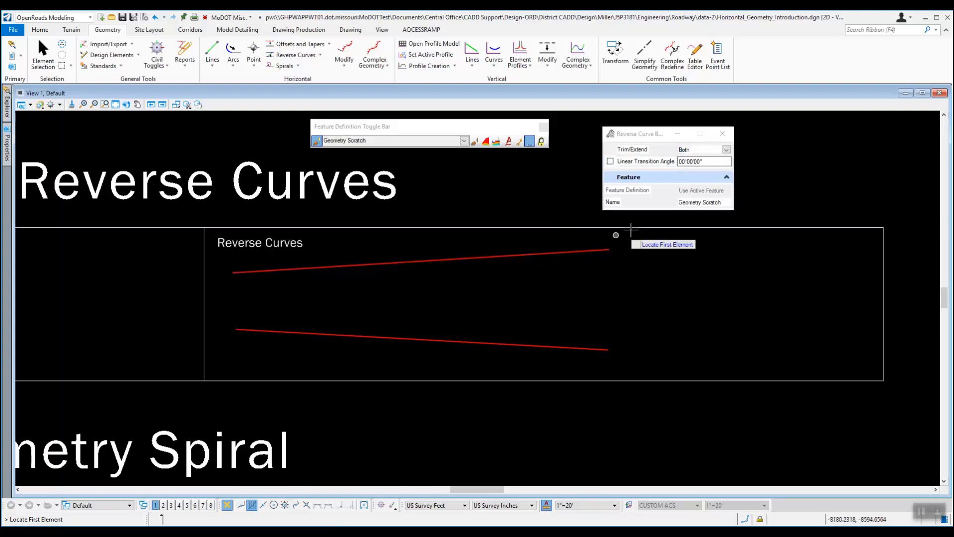
drag(720, 200, 677, 201)
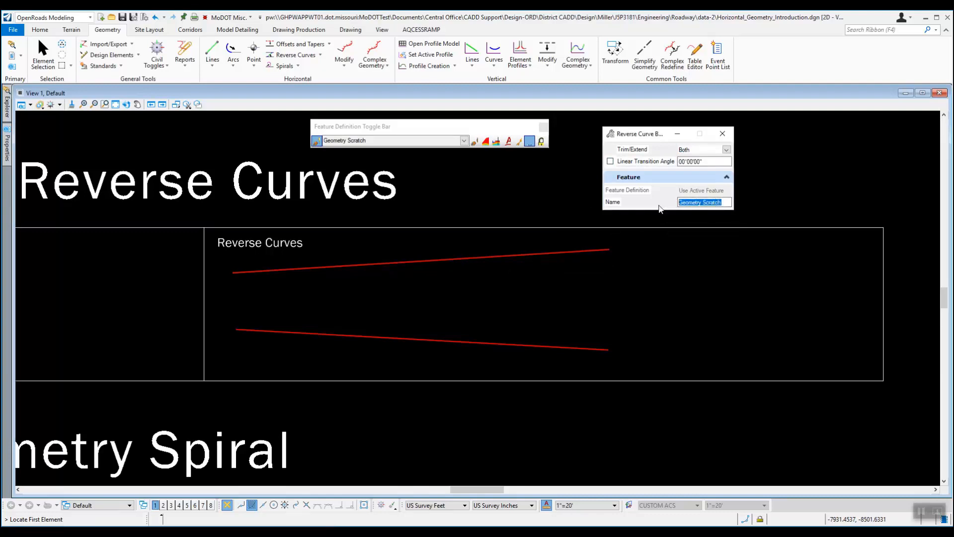
text(RC1)
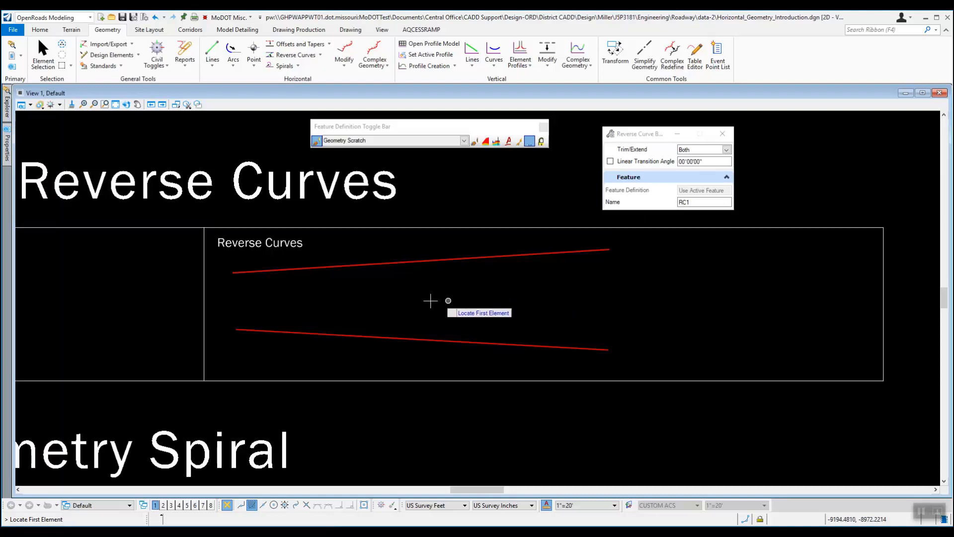
Step: Create a reverse curve of about 1198 ft radius from the upper line to the lower line, trimming both
click(268, 269)
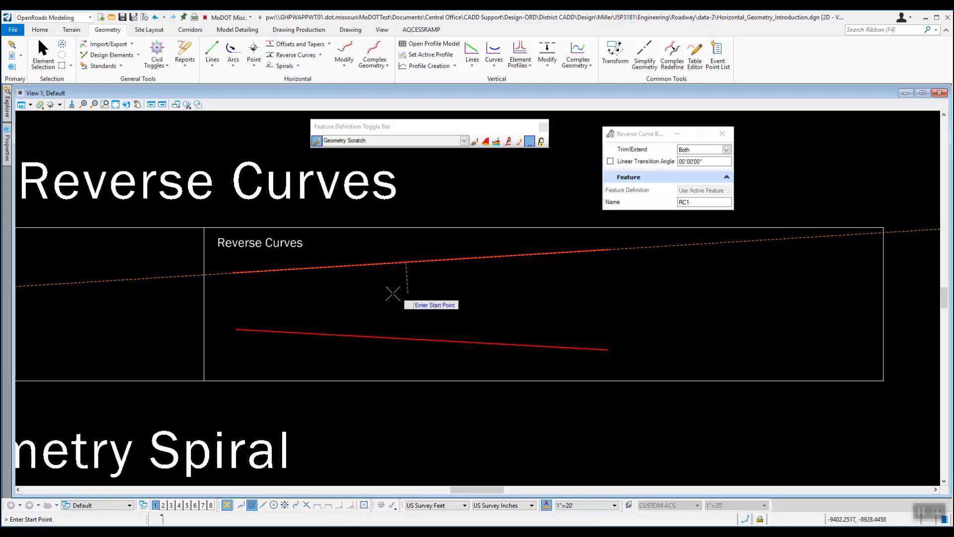
click(298, 295)
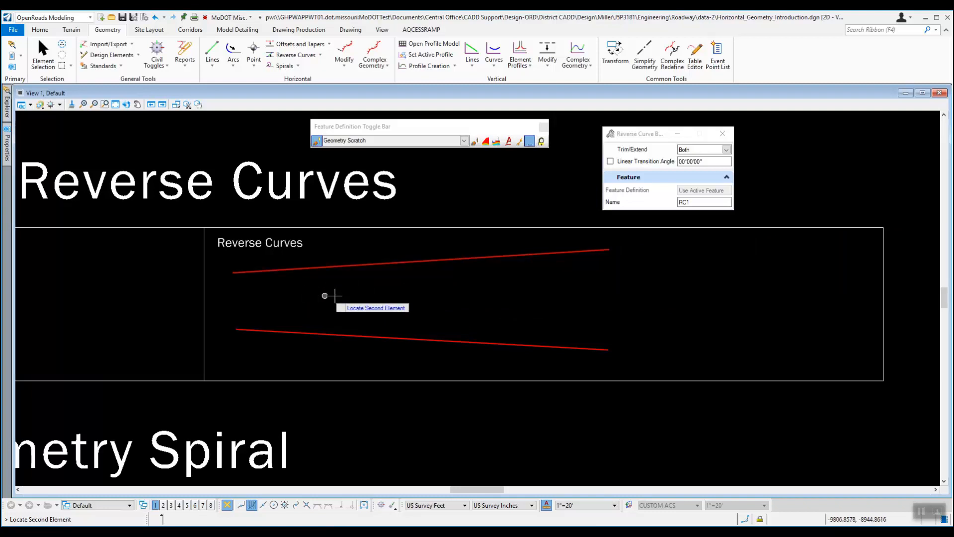
click(489, 343)
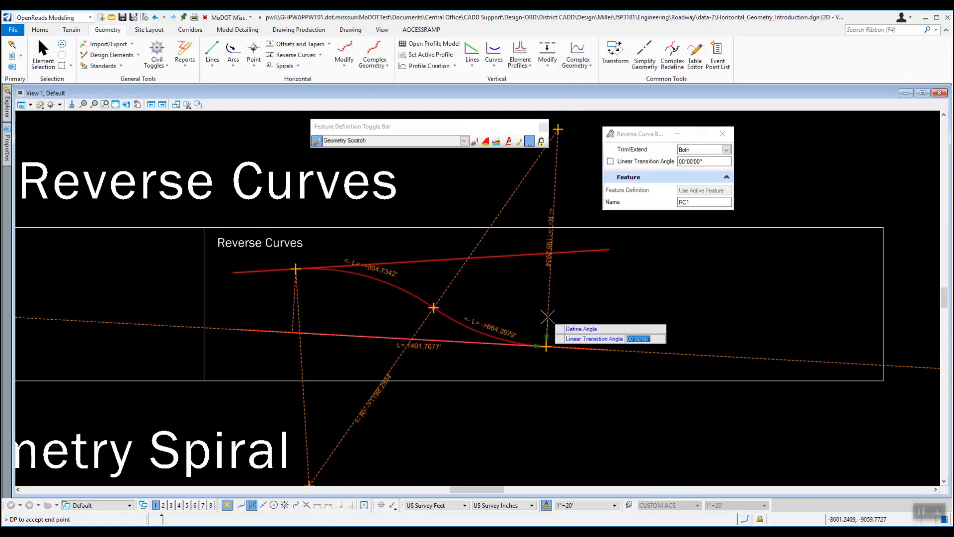
click(547, 316)
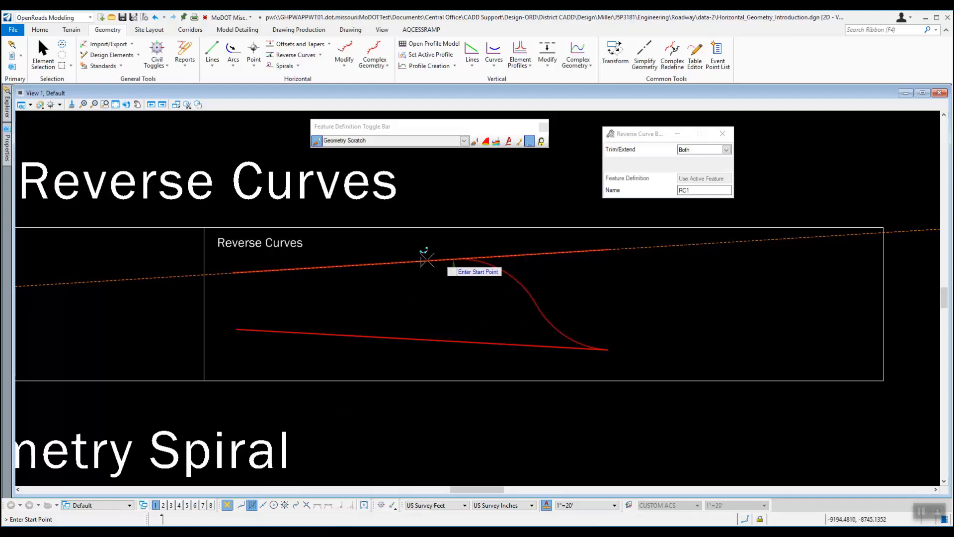
click(285, 281)
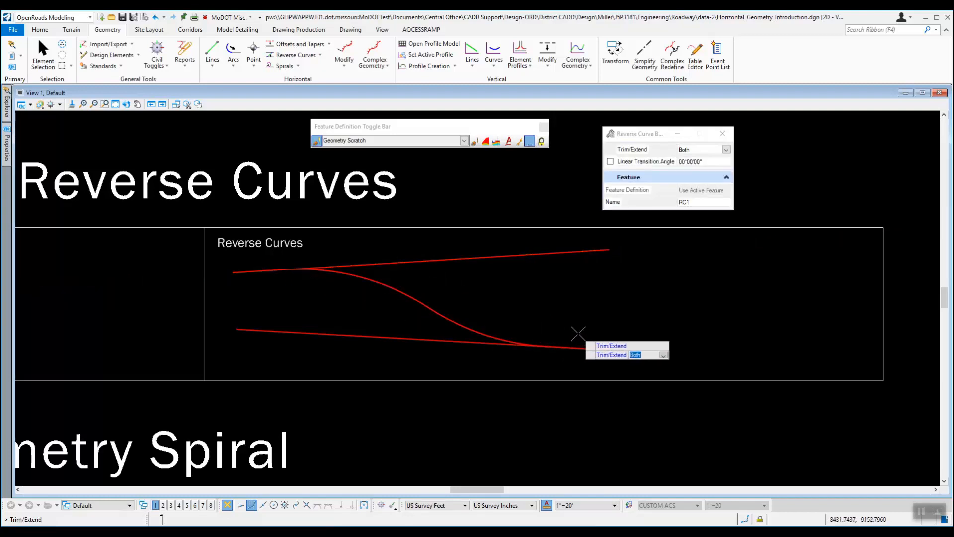
click(591, 282)
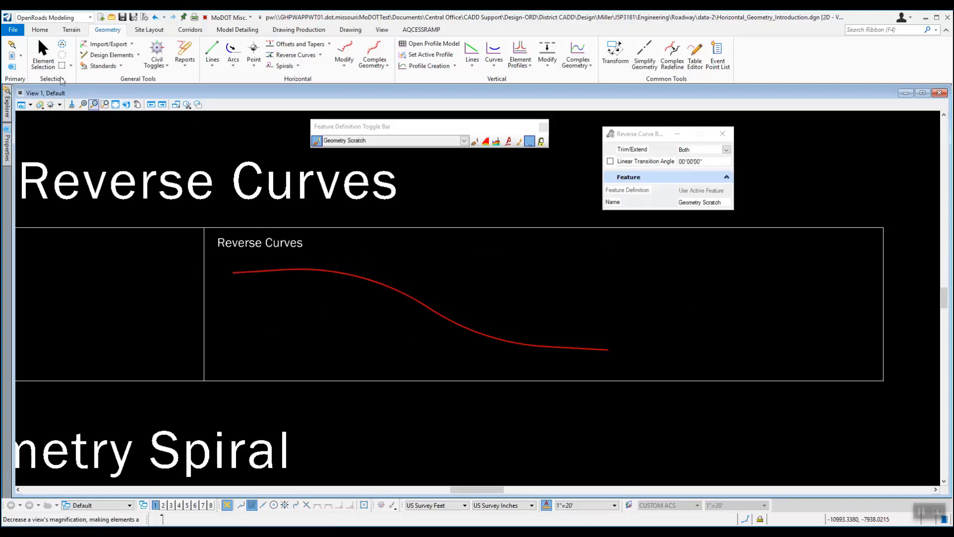
Step: Leave the reverse curve command and undo the curve made by angle
click(44, 55)
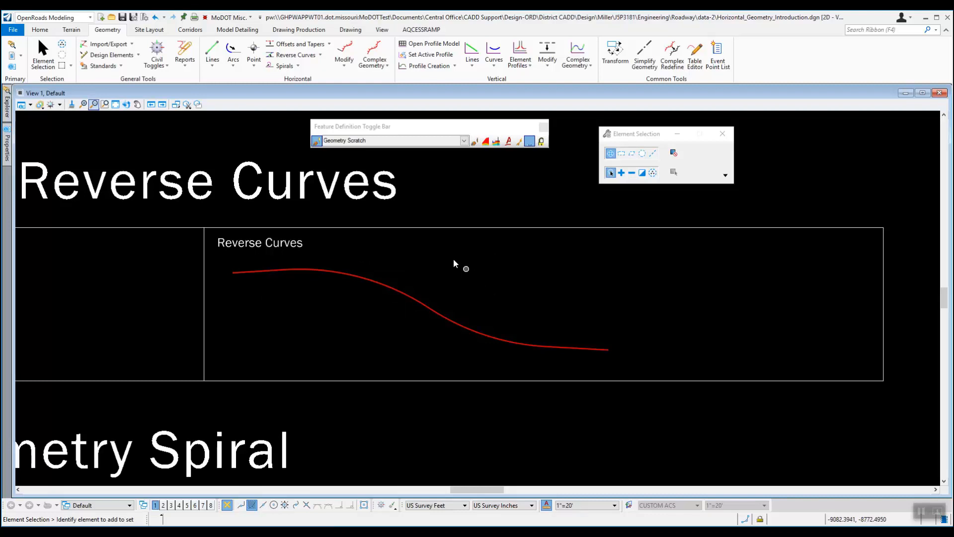
click(155, 19)
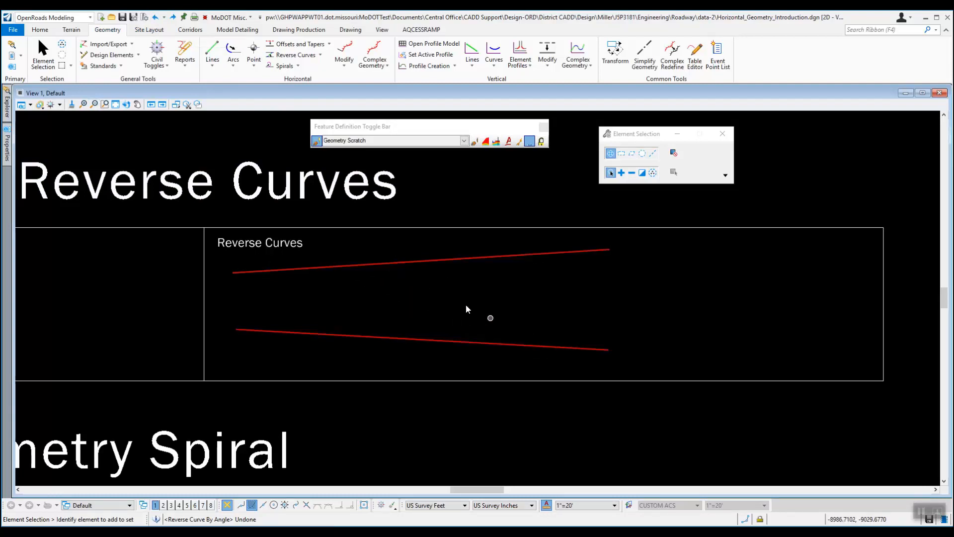
Step: Create a reverse curve by radii ratio from the upper line to the lower line with a 1000 ft back radius, trimming both
click(322, 55)
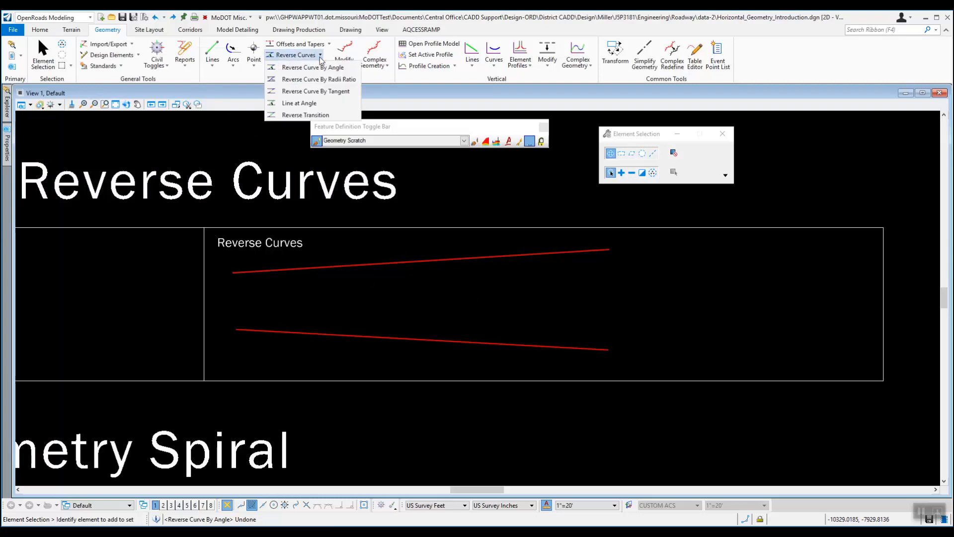
click(353, 80)
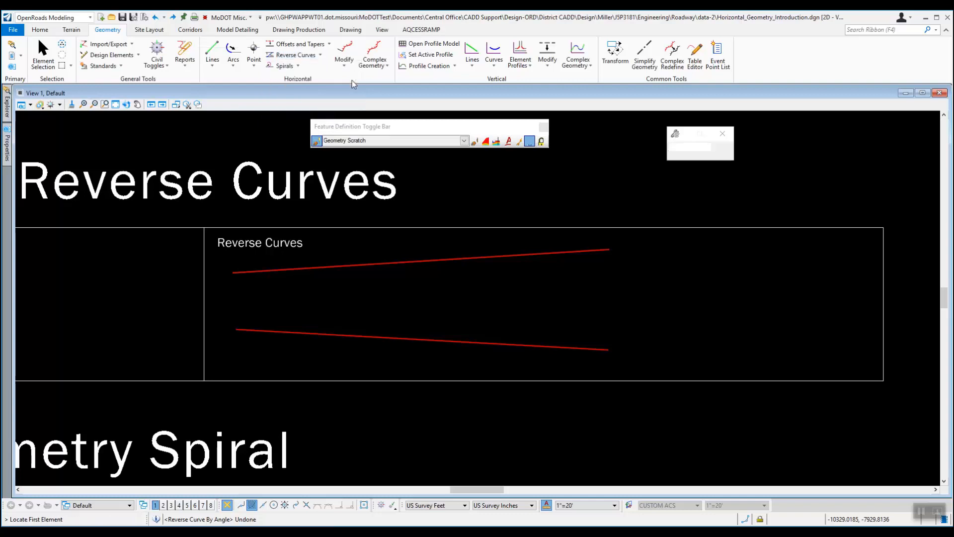
drag(668, 137, 615, 134)
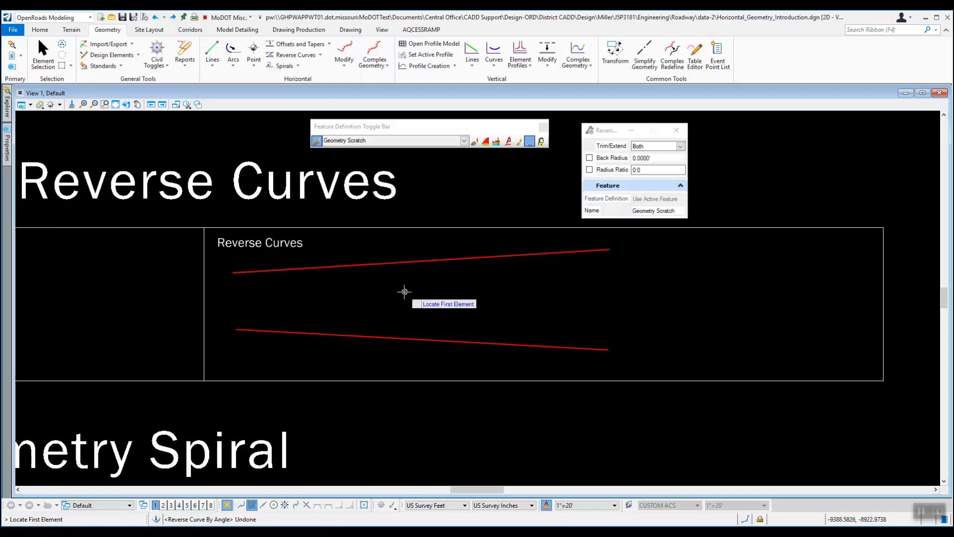
click(321, 268)
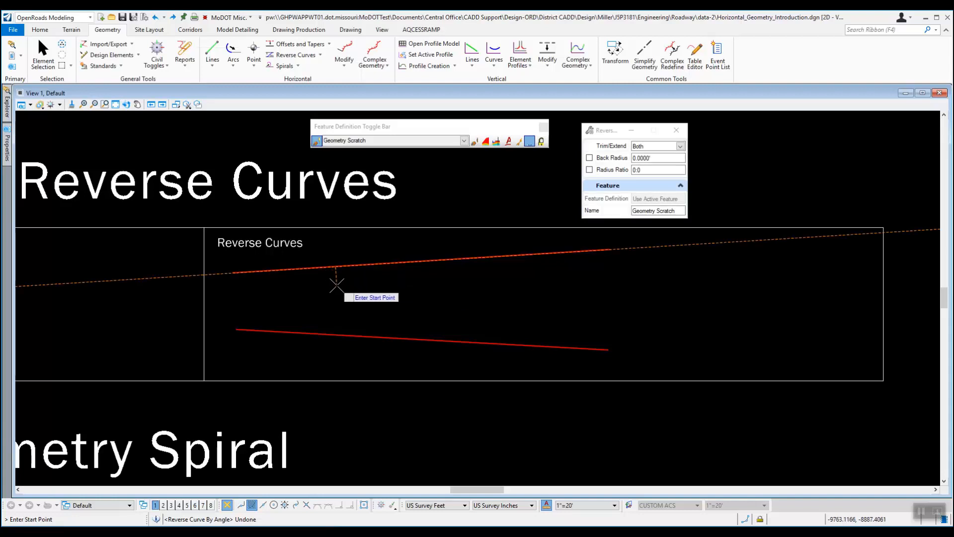
click(297, 280)
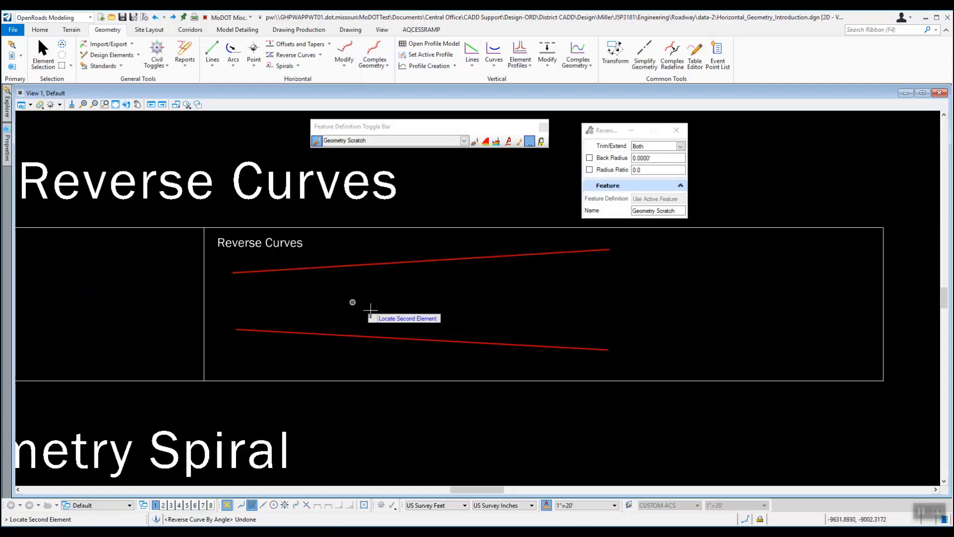
click(480, 341)
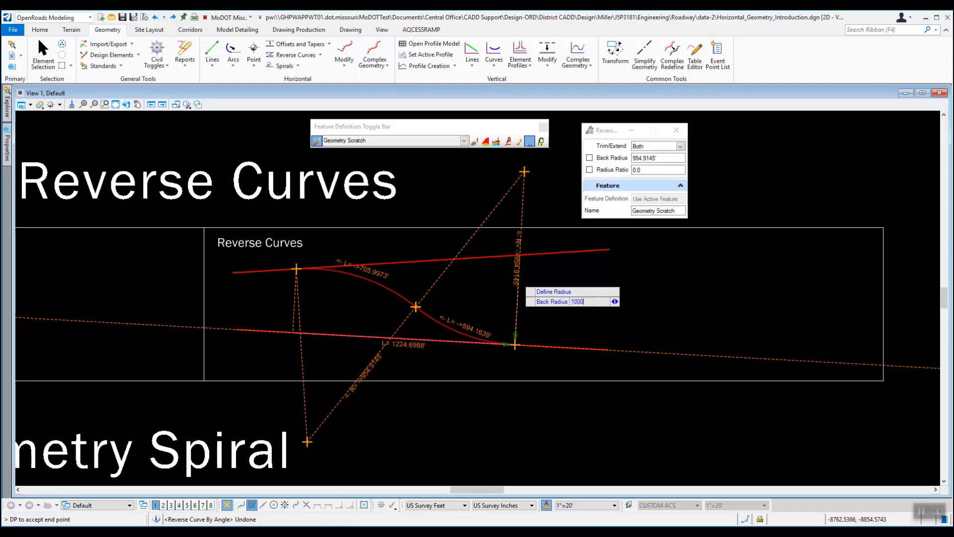
key(Return)
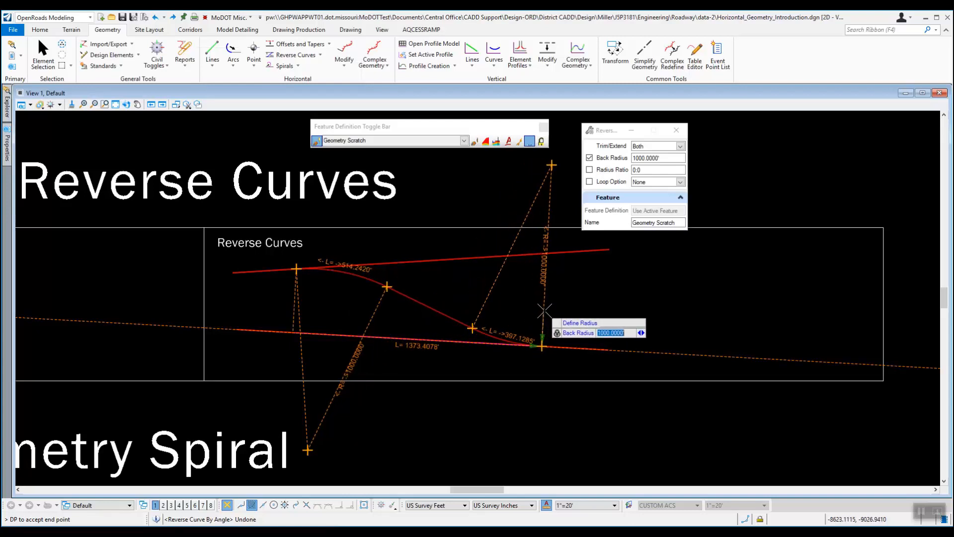
click(570, 313)
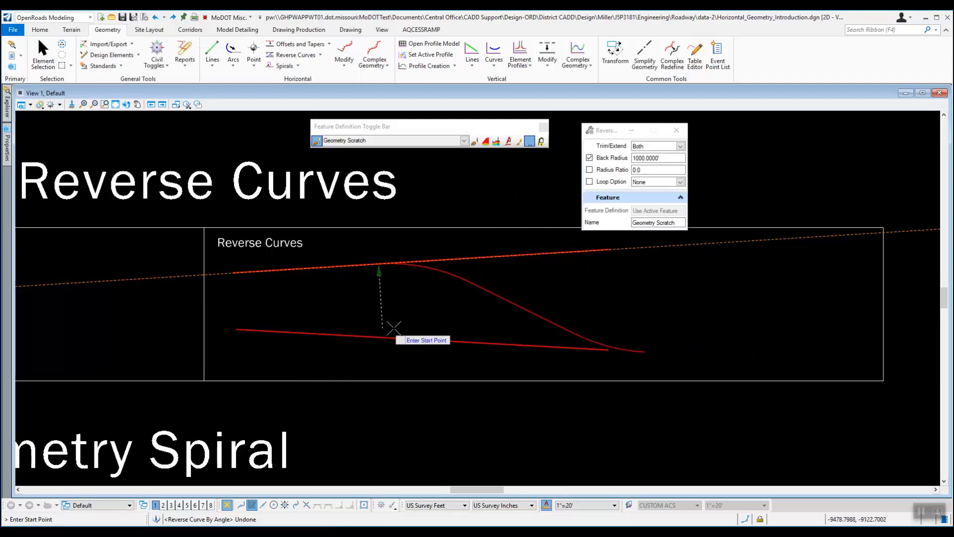
click(279, 276)
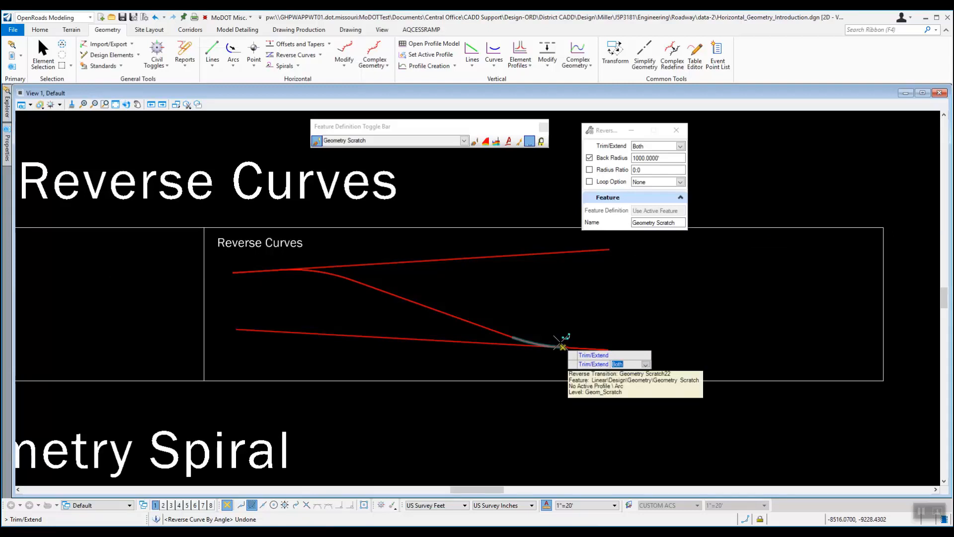
click(613, 307)
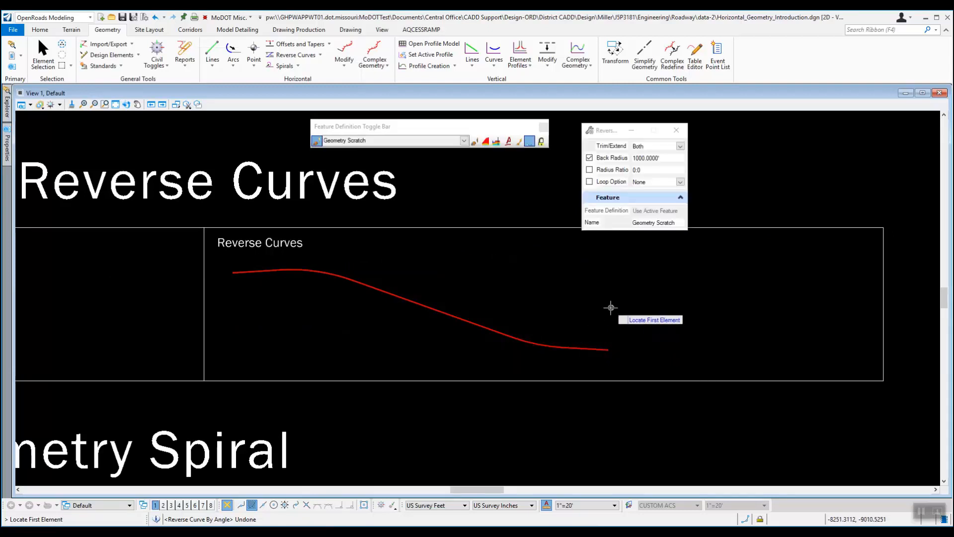
Step: Check the radius and tangent dimensions of the curve made by radii ratio, and undo that curve
click(56, 64)
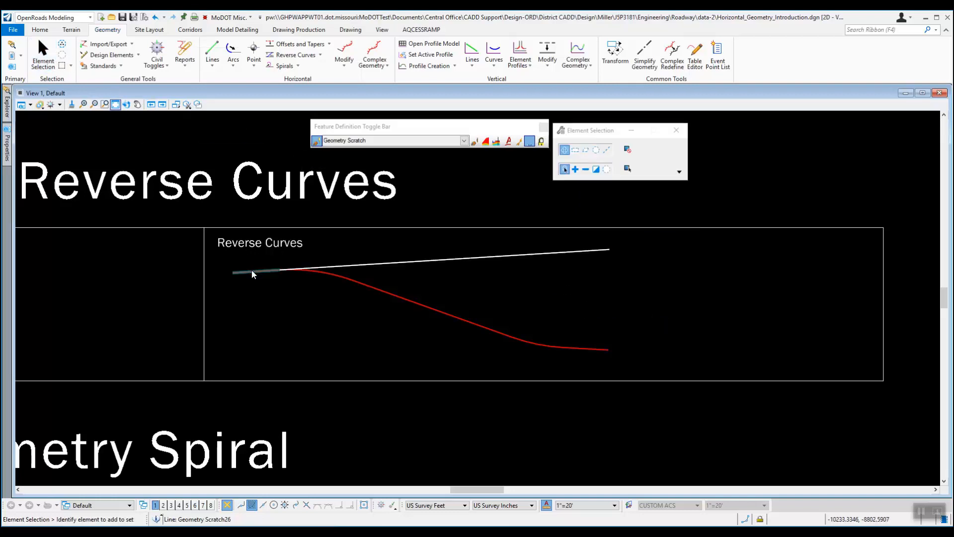
click(359, 284)
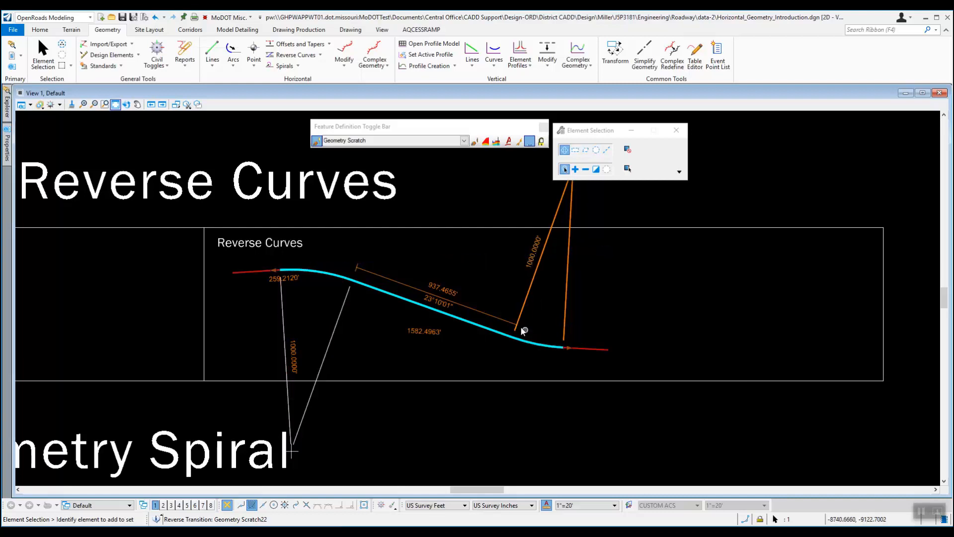
click(446, 275)
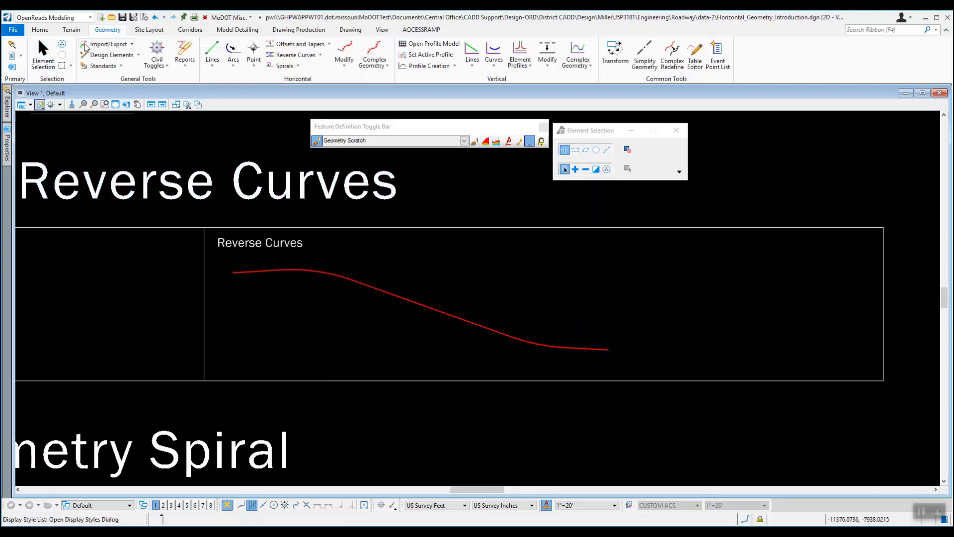
click(156, 18)
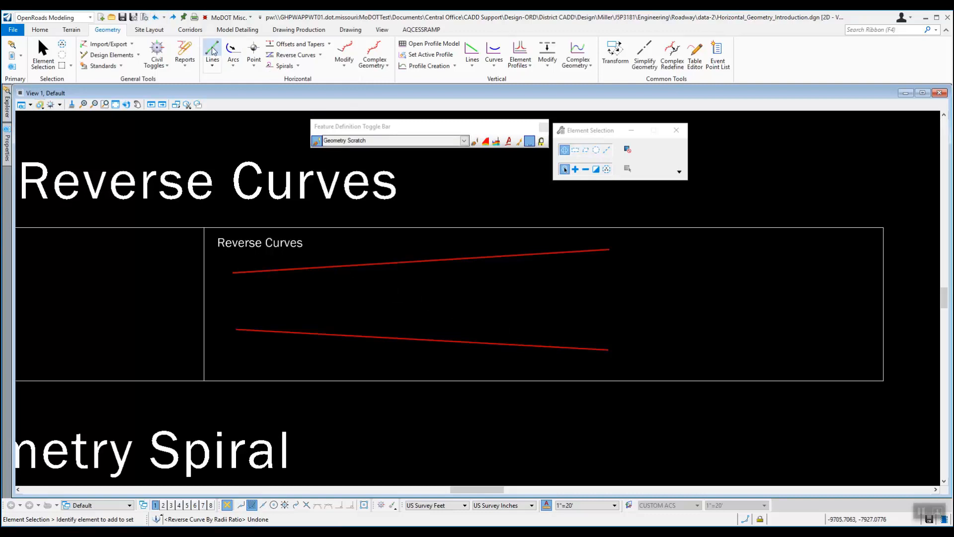
Step: Start Reverse Curve By Tangent with Trim/Extend left on Both
click(318, 56)
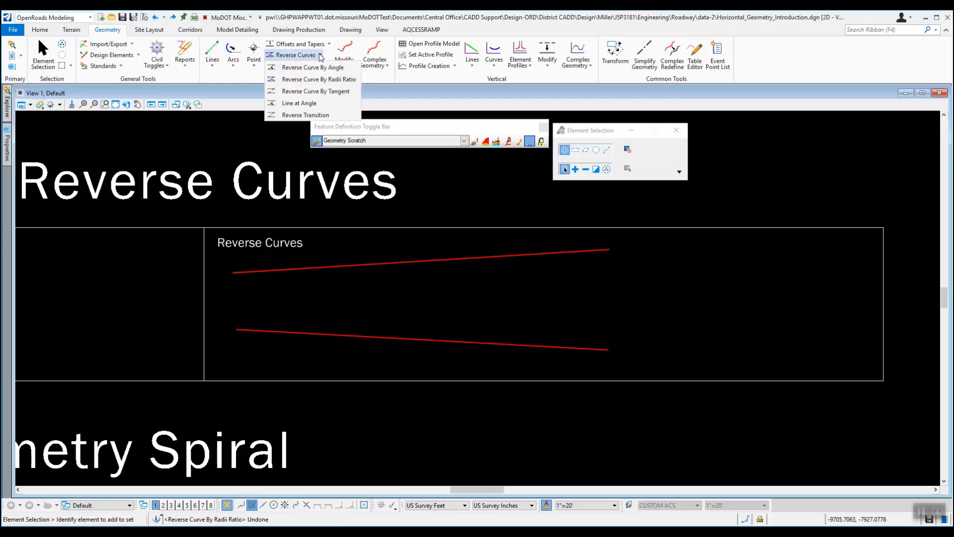
click(333, 93)
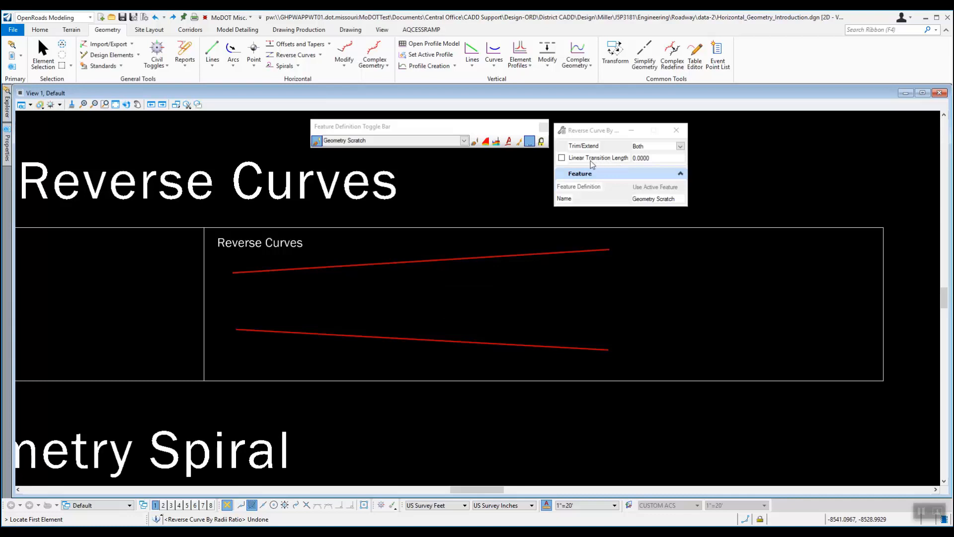
click(636, 159)
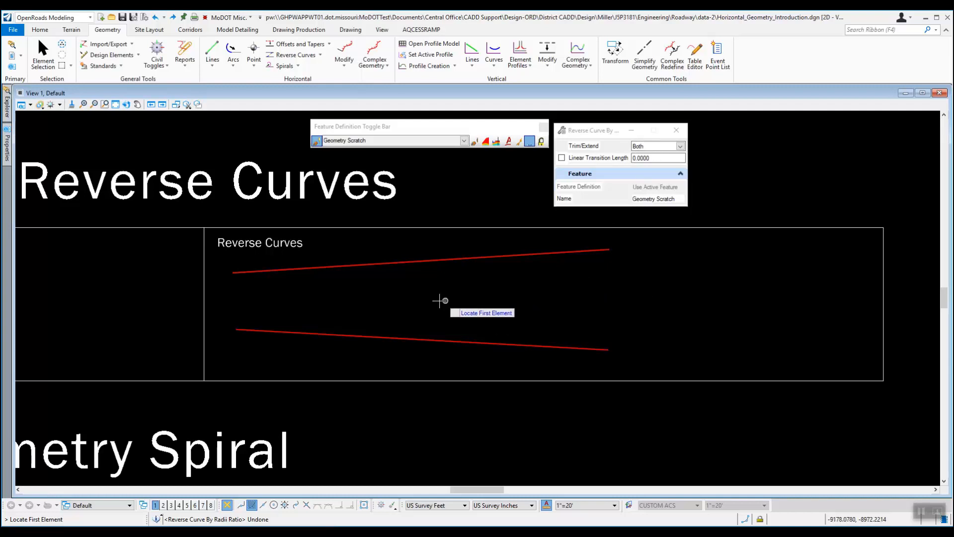
Step: Try a reverse curve of about 993 ft radius from the upper to the lower line with a 200 ft linear transition, trimming both, and undo it
click(300, 268)
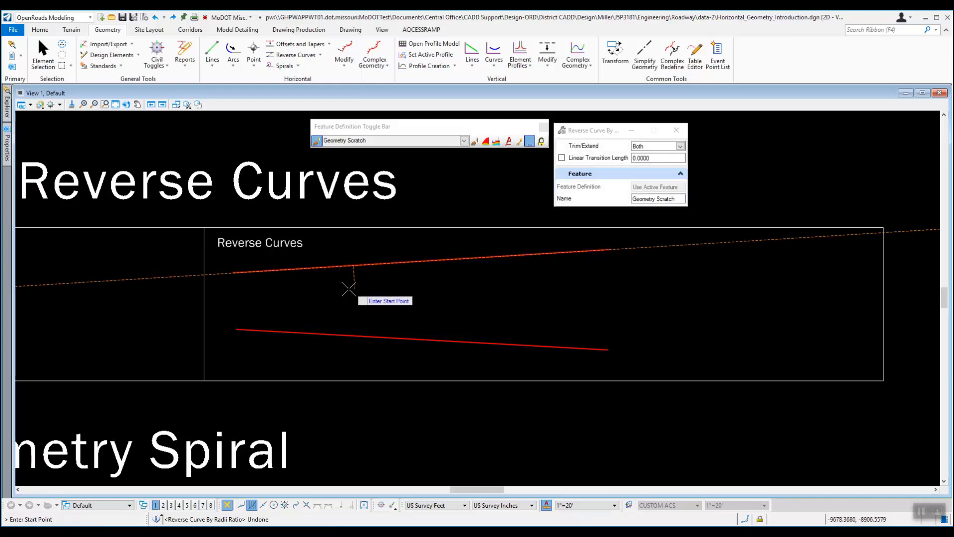
click(297, 286)
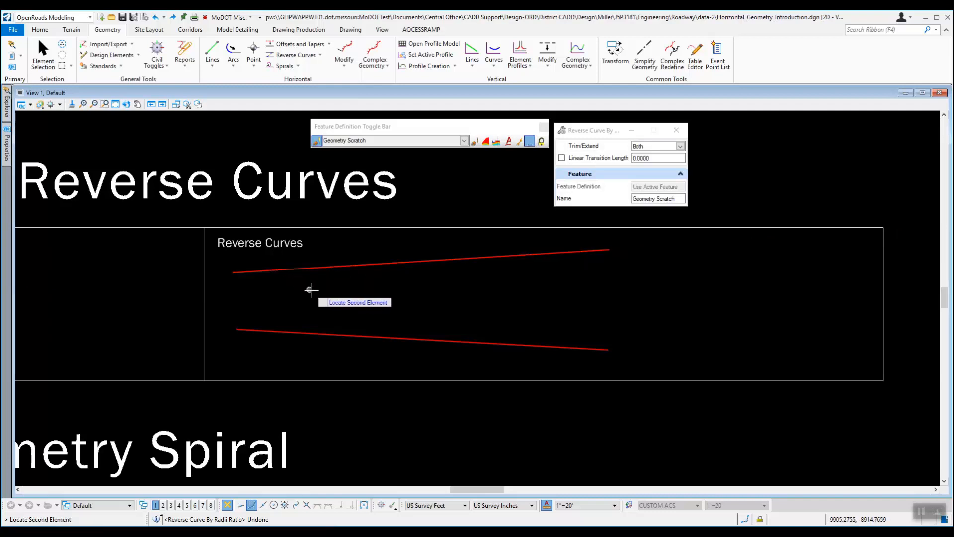
click(507, 343)
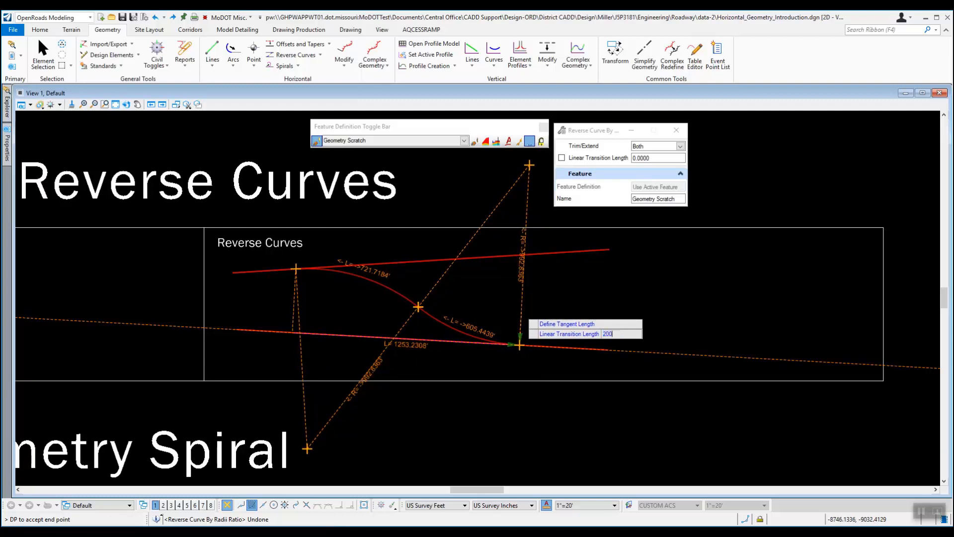
key(Return)
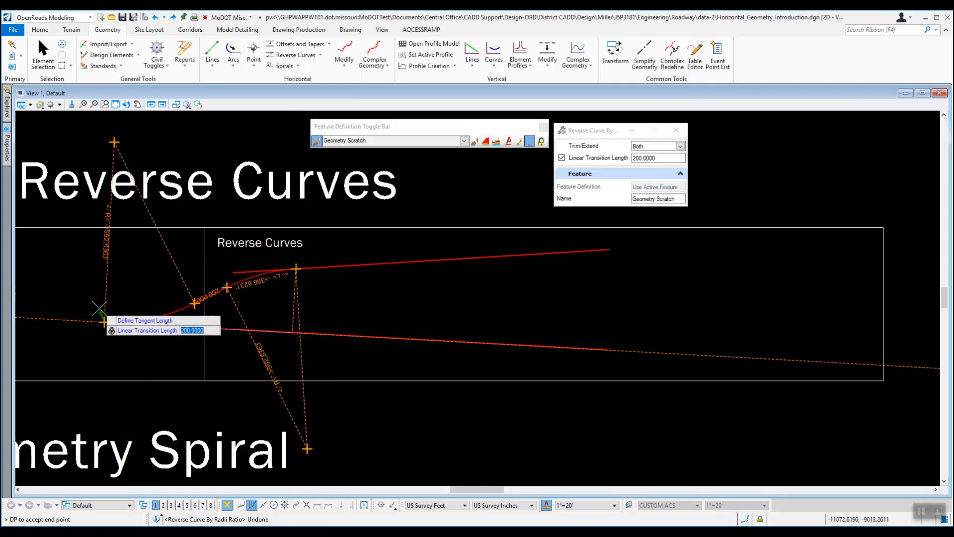
click(50, 304)
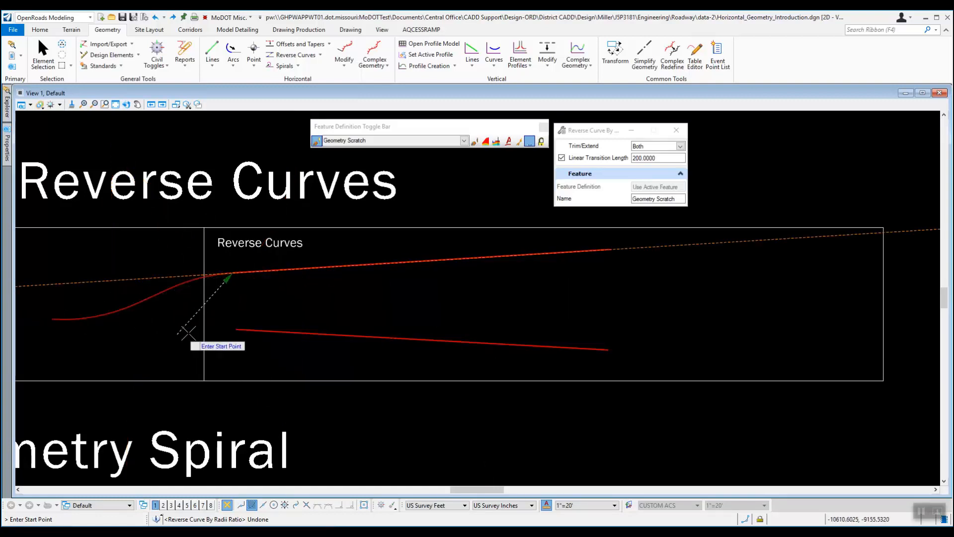
click(568, 330)
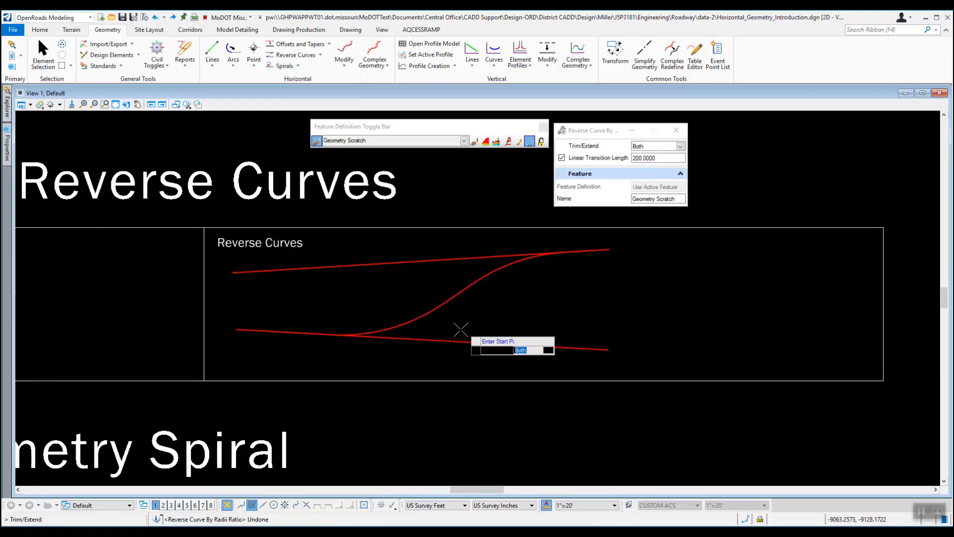
click(278, 352)
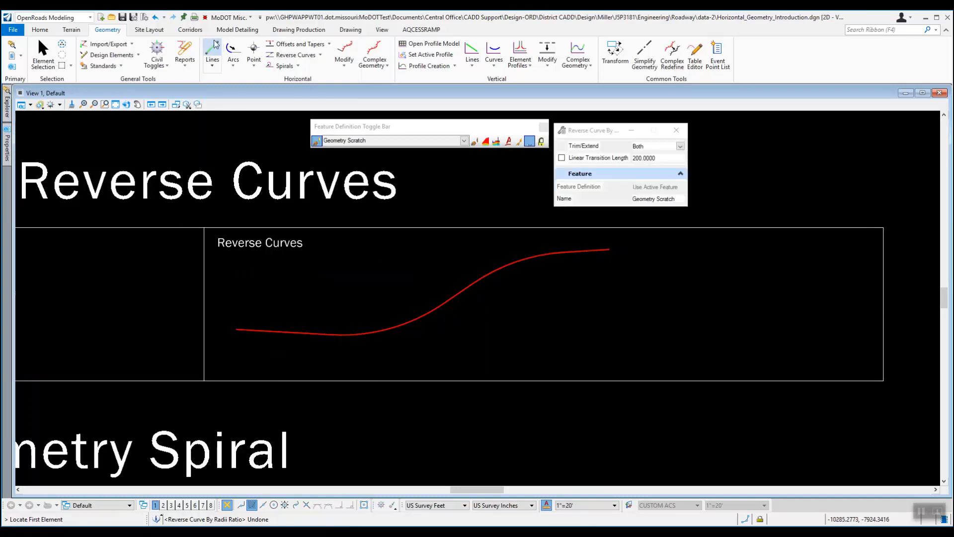
click(155, 18)
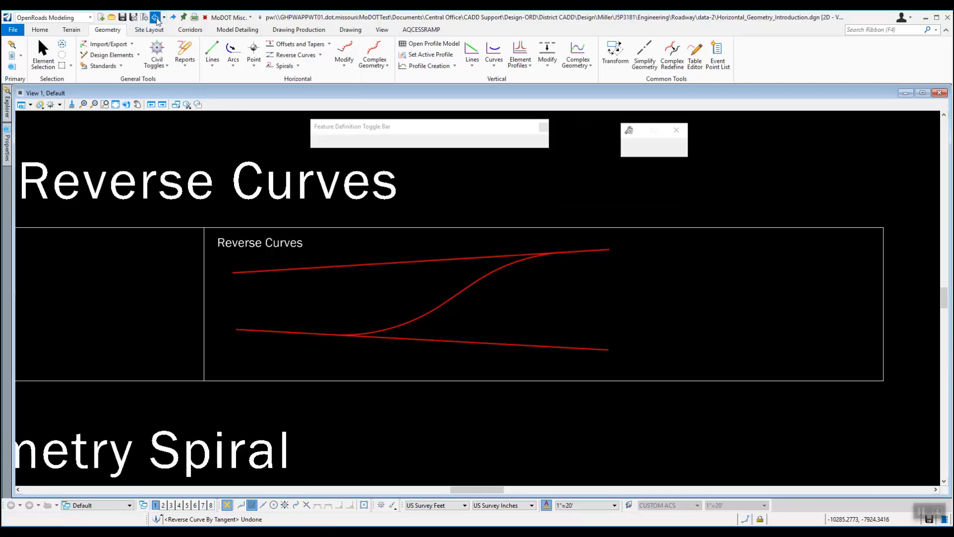
click(155, 18)
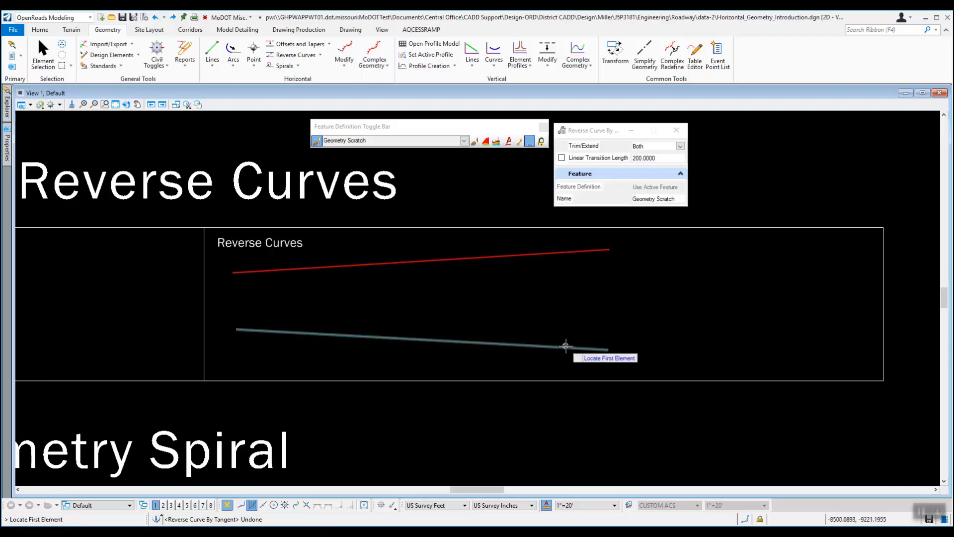
Step: Create a reverse curve of about 1216 ft radius from the lower line to the upper line with a 200 ft linear transition, trimming both
click(268, 330)
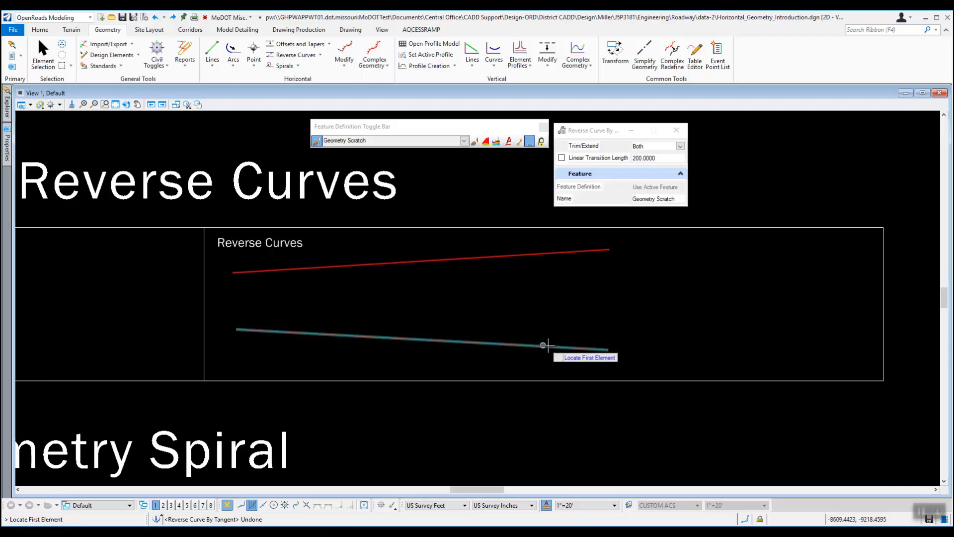
click(587, 298)
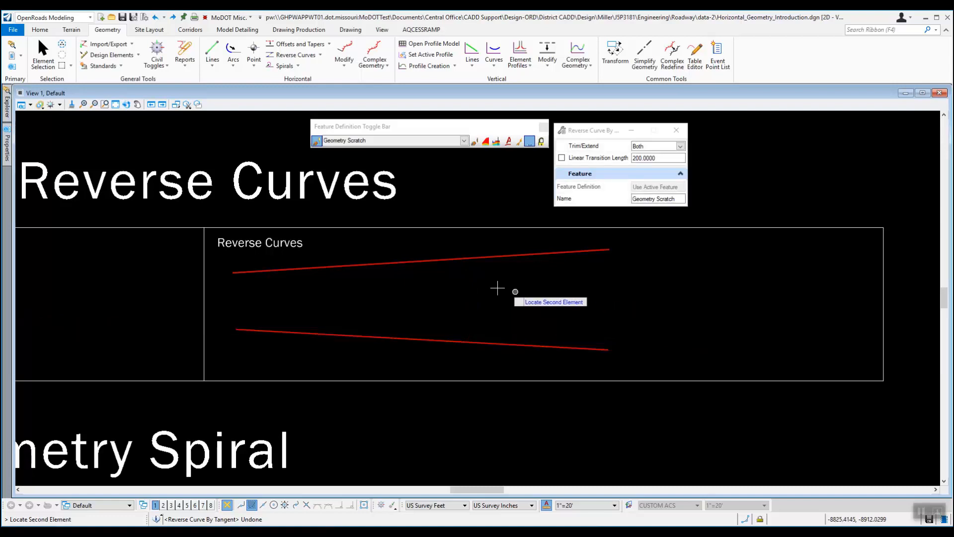
click(324, 267)
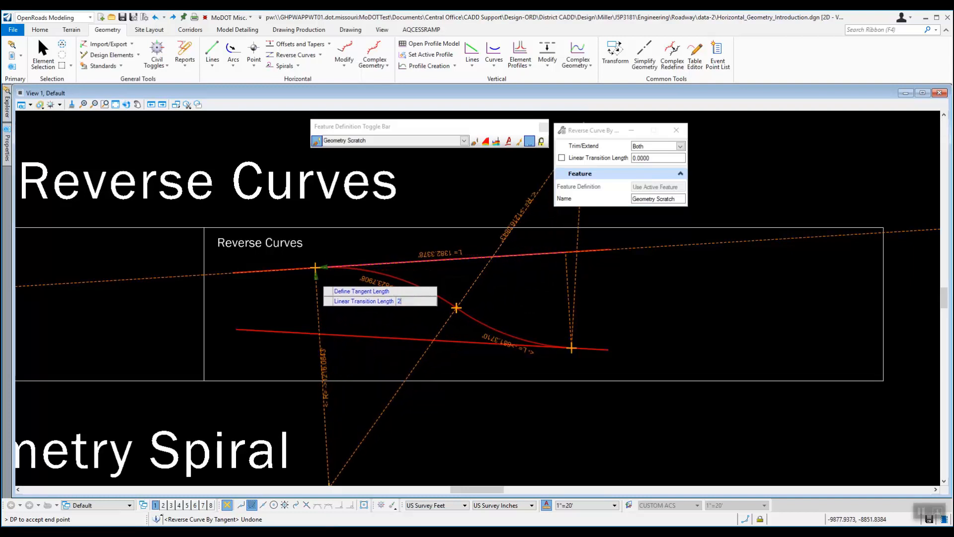
text(200)
key(Return)
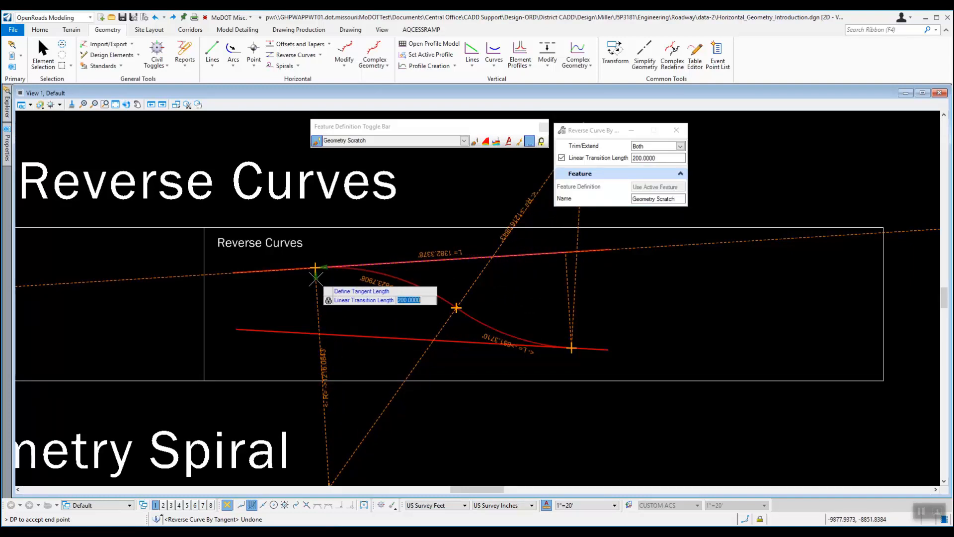
click(278, 281)
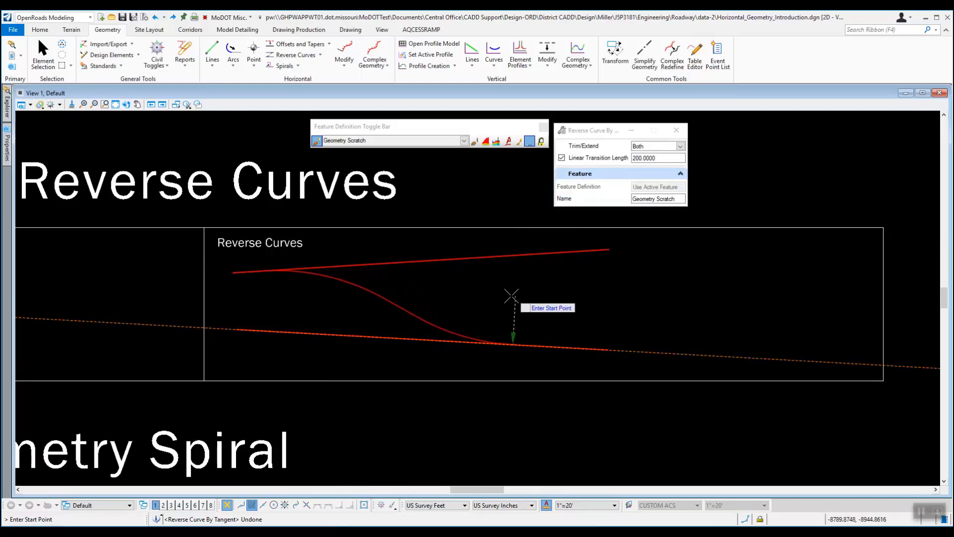
click(562, 300)
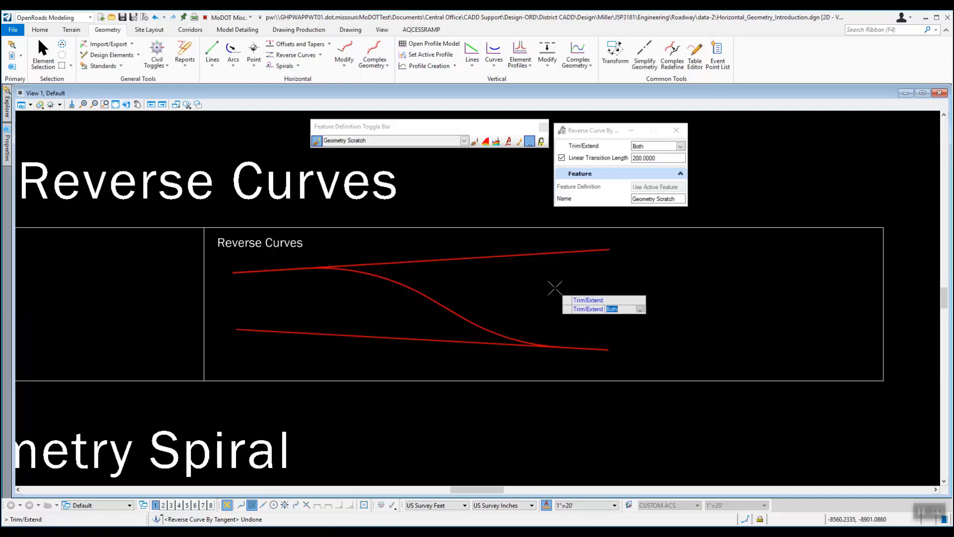
click(571, 283)
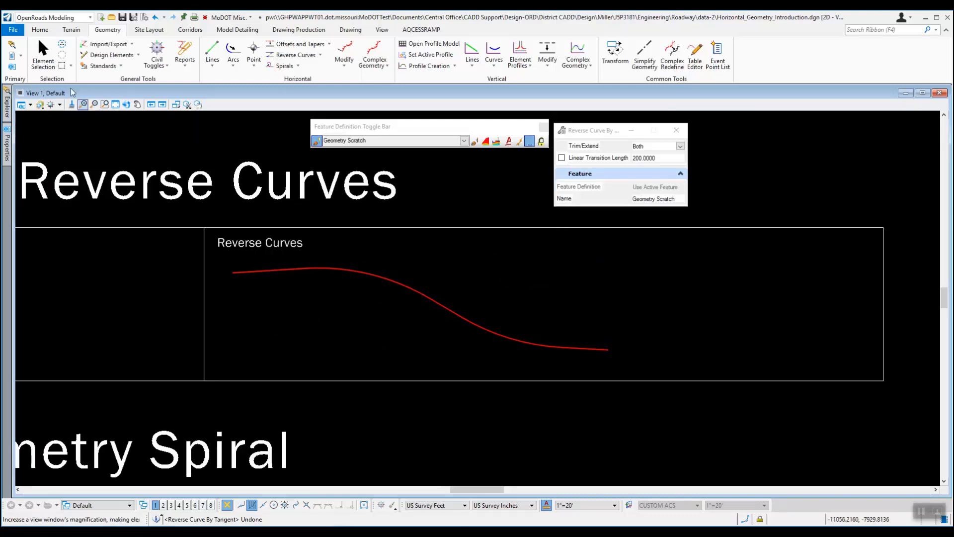
Step: Select the new reverse curve to check its radii and linear transition length, and clear the selection
click(43, 53)
click(385, 277)
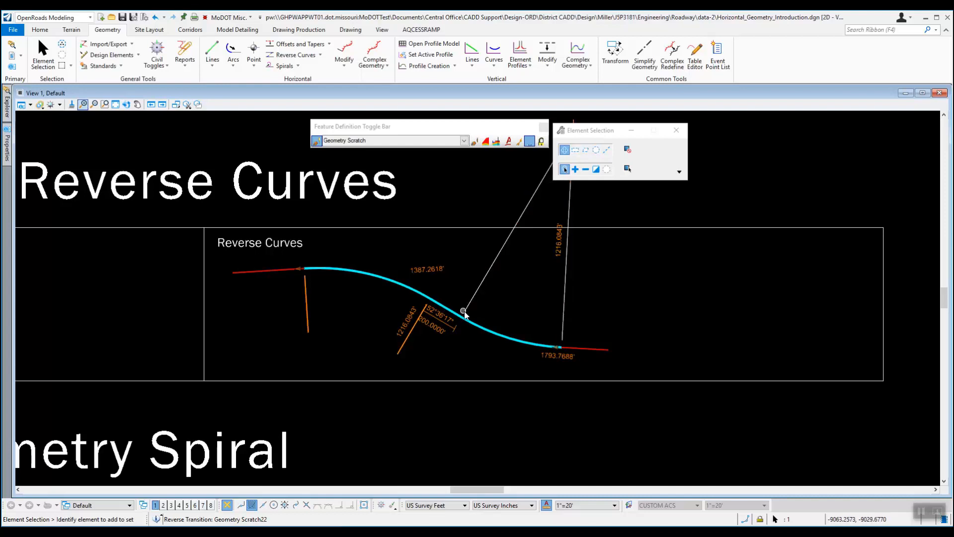
click(355, 323)
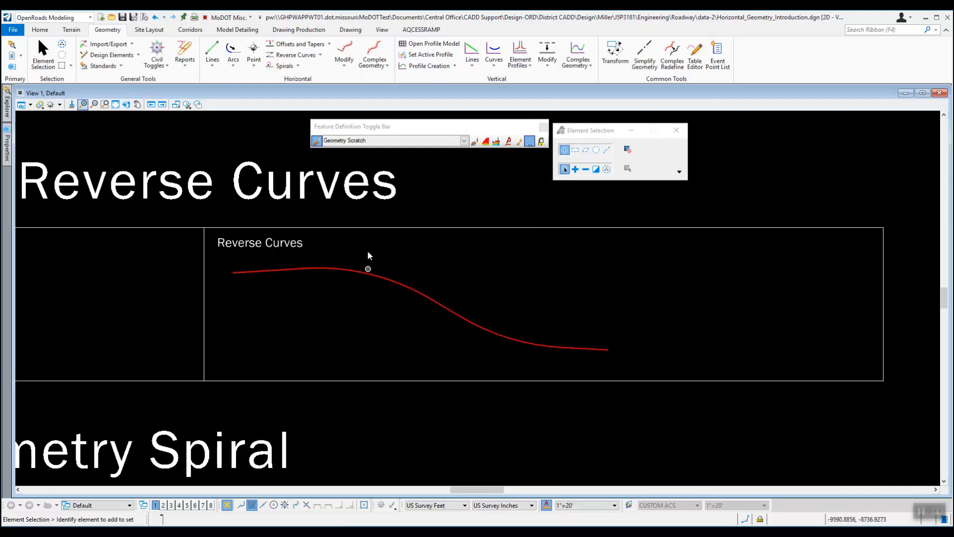
Step: Undo the last reverse curve between the two red lines and start the Line at Angle tool
click(155, 17)
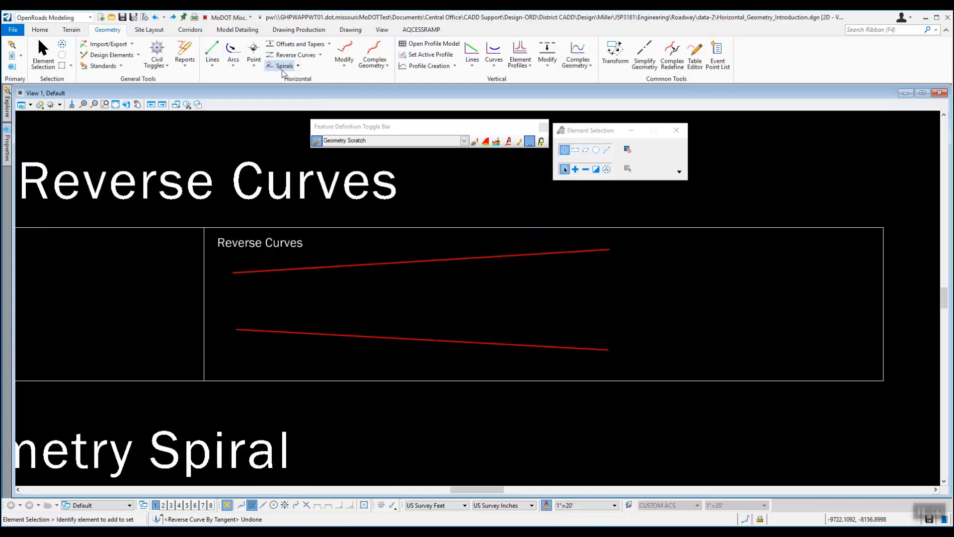
click(321, 56)
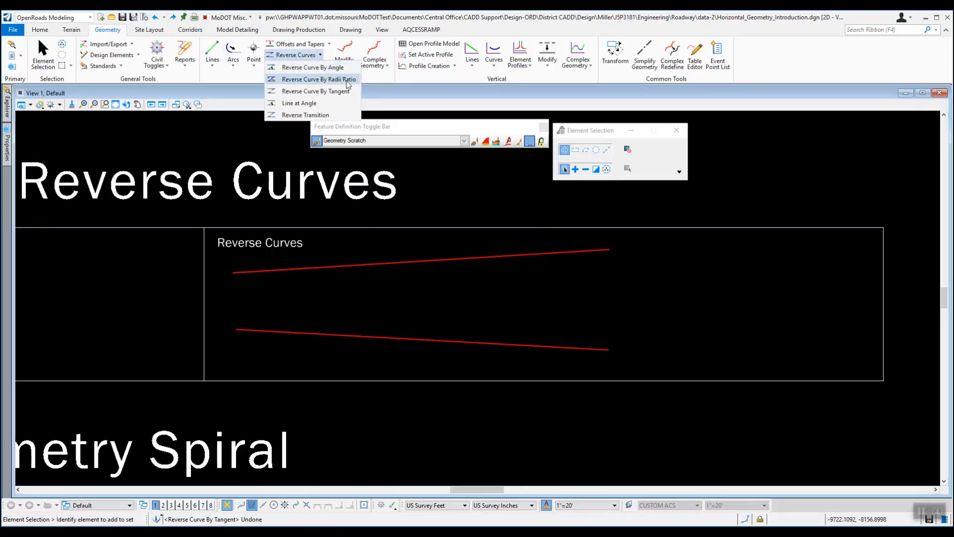
click(309, 104)
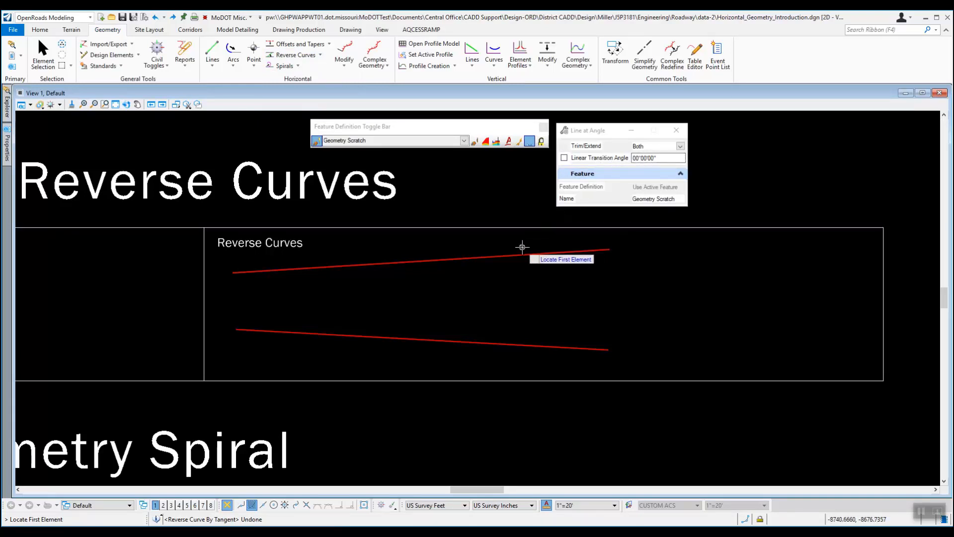
Step: Try a Line at Angle of about 38°28' from the lower line to the upper line, trimming both, and undo it
click(330, 332)
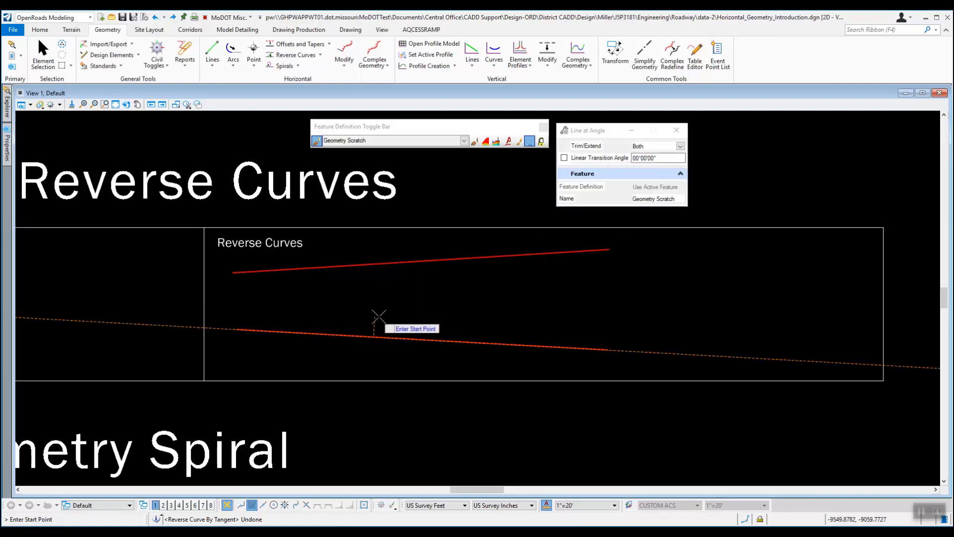
click(333, 307)
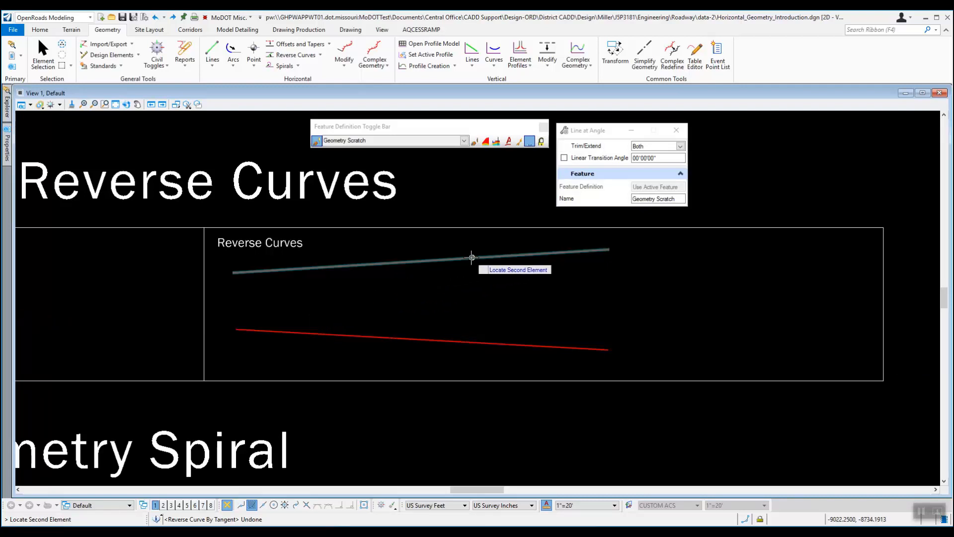
click(357, 265)
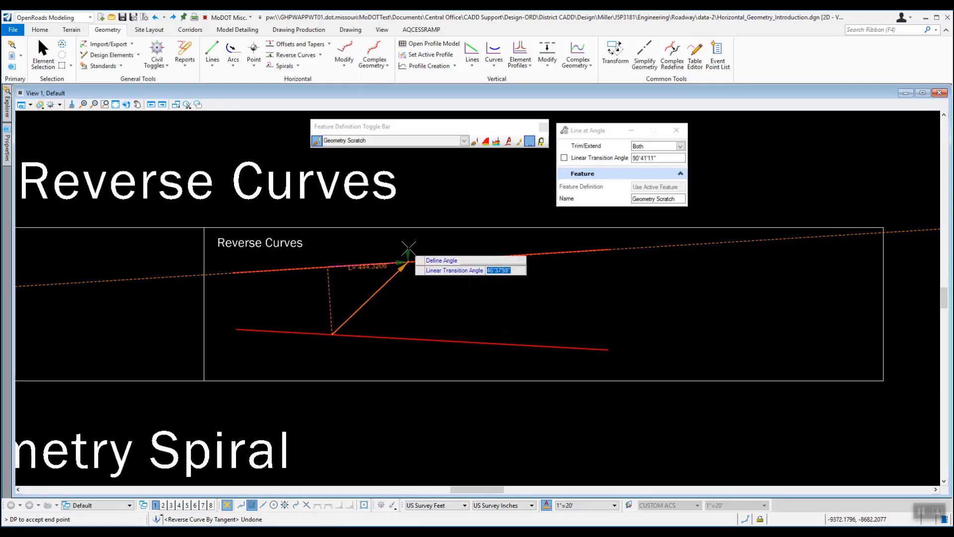
click(427, 245)
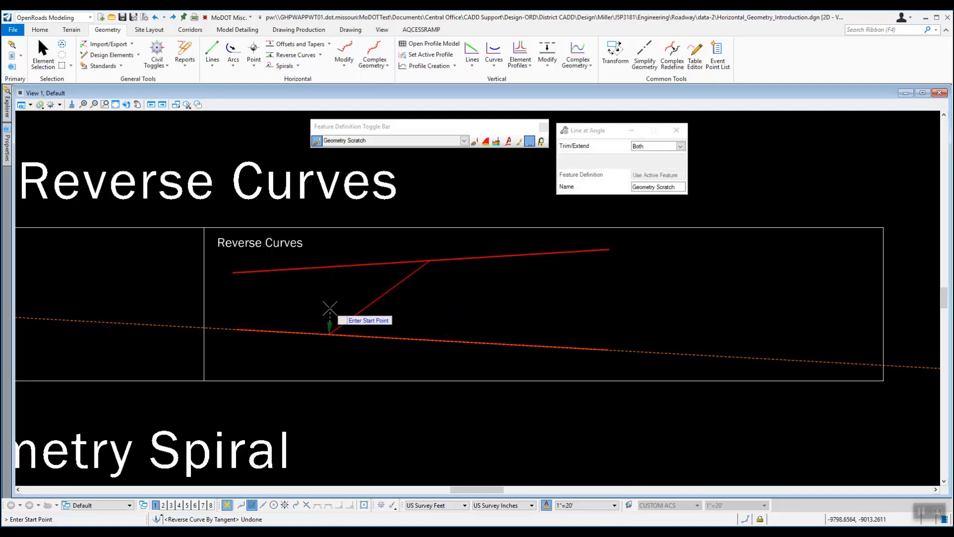
click(310, 312)
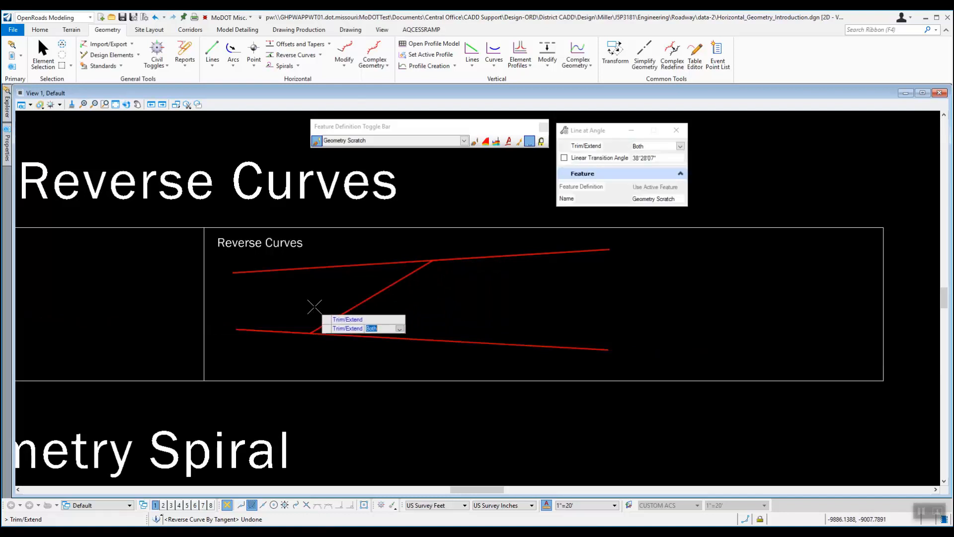
click(471, 286)
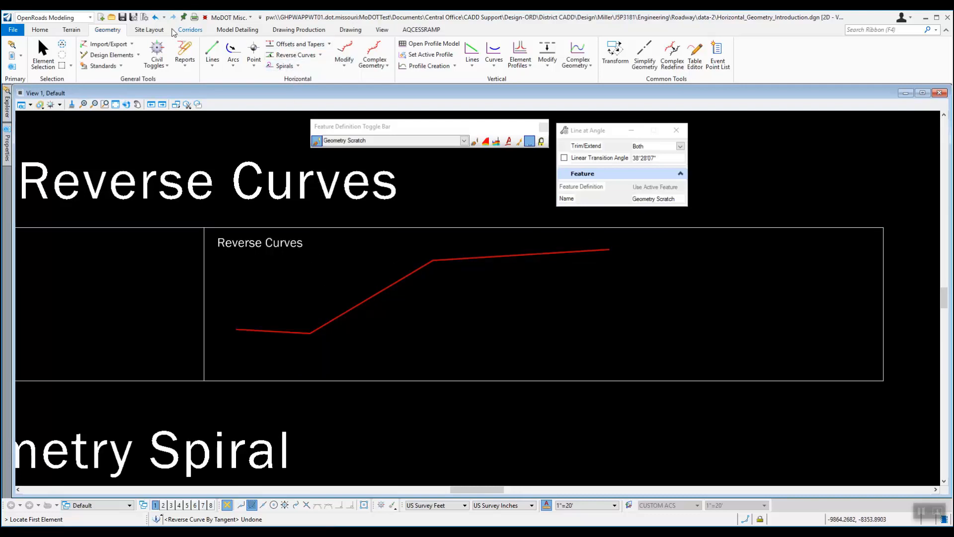
click(156, 18)
click(155, 17)
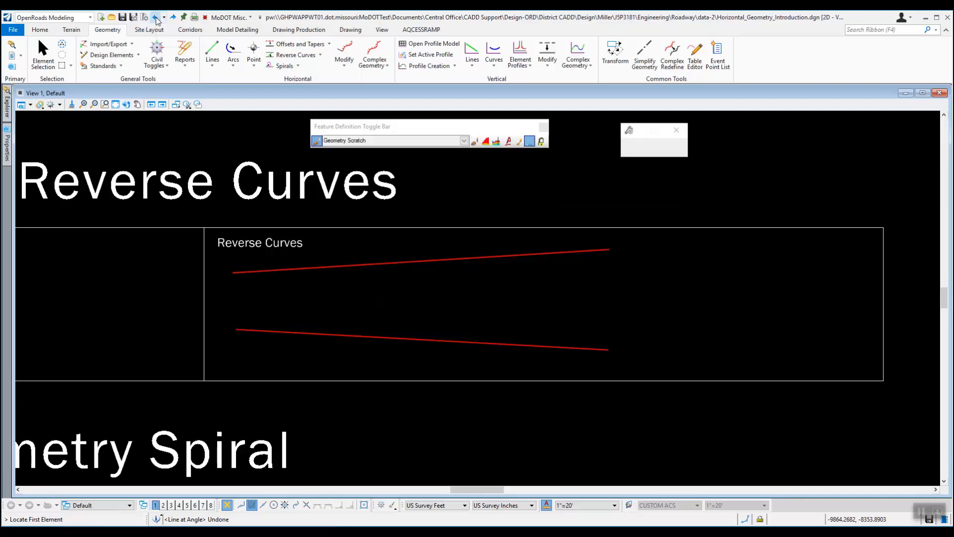
Step: Start a Reverse Transition from the upper line with the start offset locked at 50, moving the tool settings clear of the lines
click(320, 55)
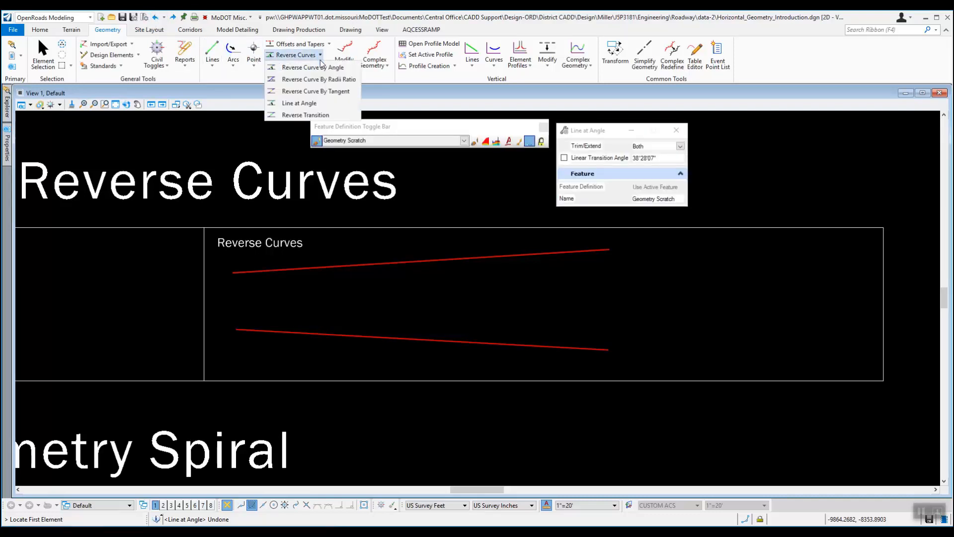
click(341, 115)
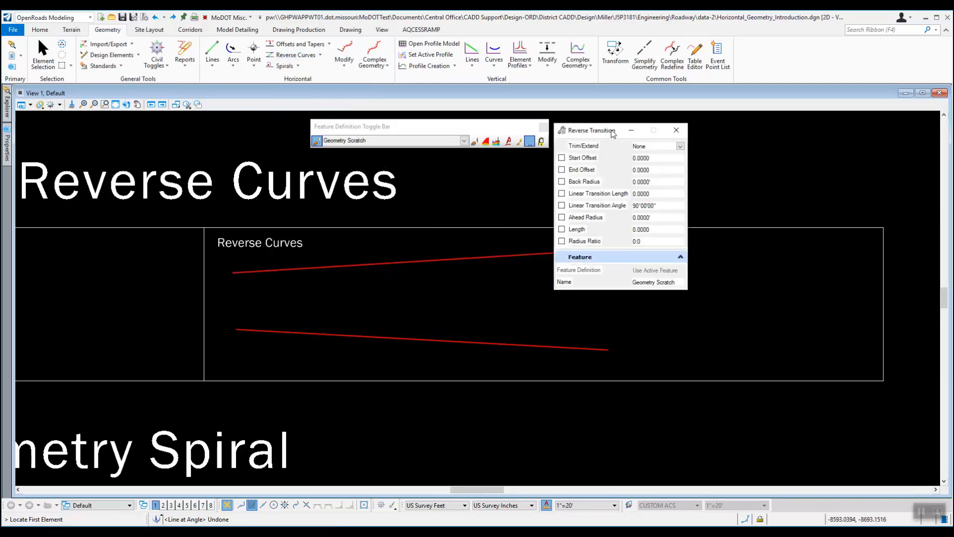
drag(614, 134, 709, 145)
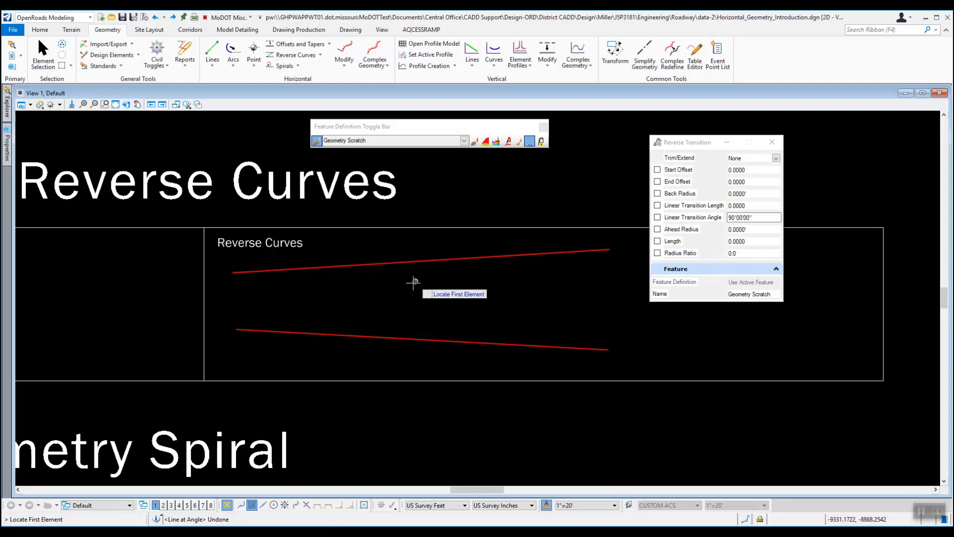
click(319, 267)
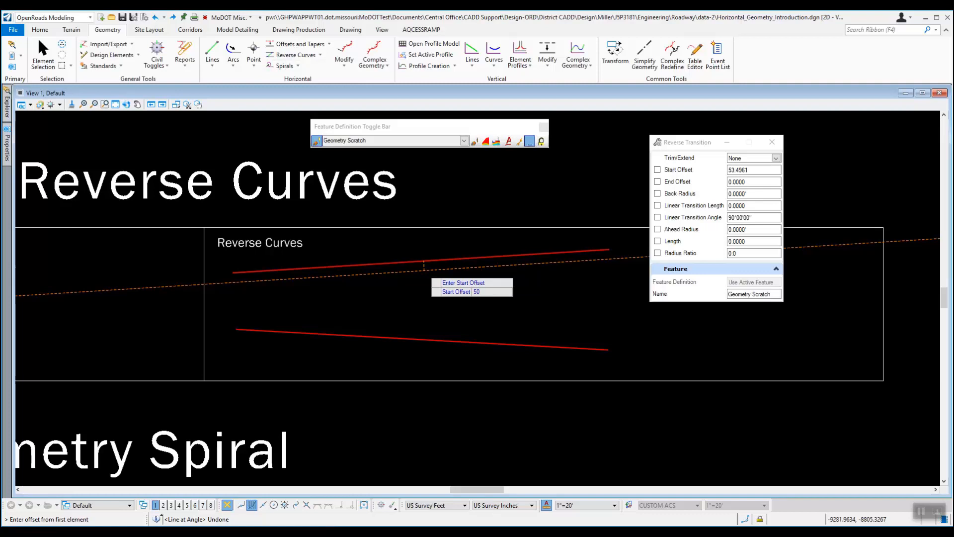
key(Return)
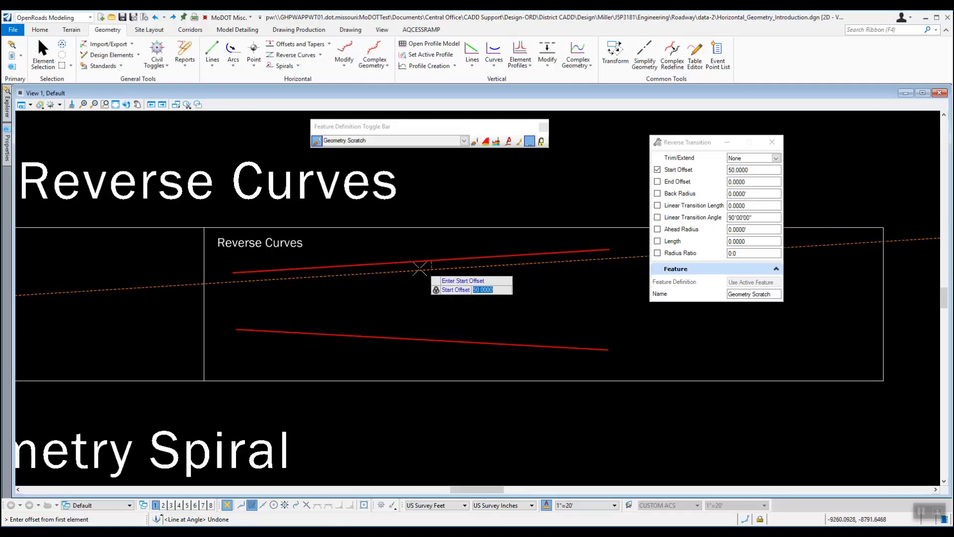
click(449, 272)
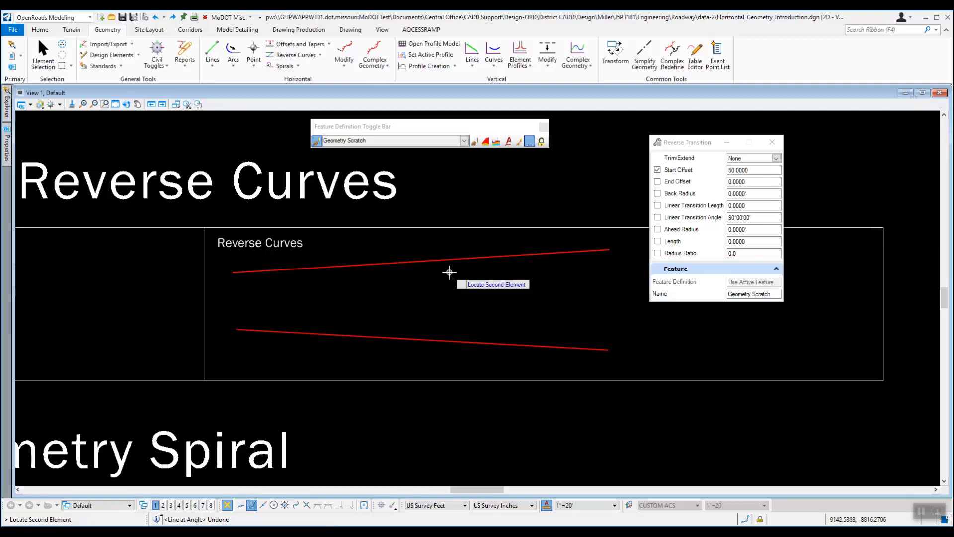
Step: Complete the reverse transition to the lower line with end offset -50, length 700 ft and radii of about 440 ft, without trimming
click(462, 338)
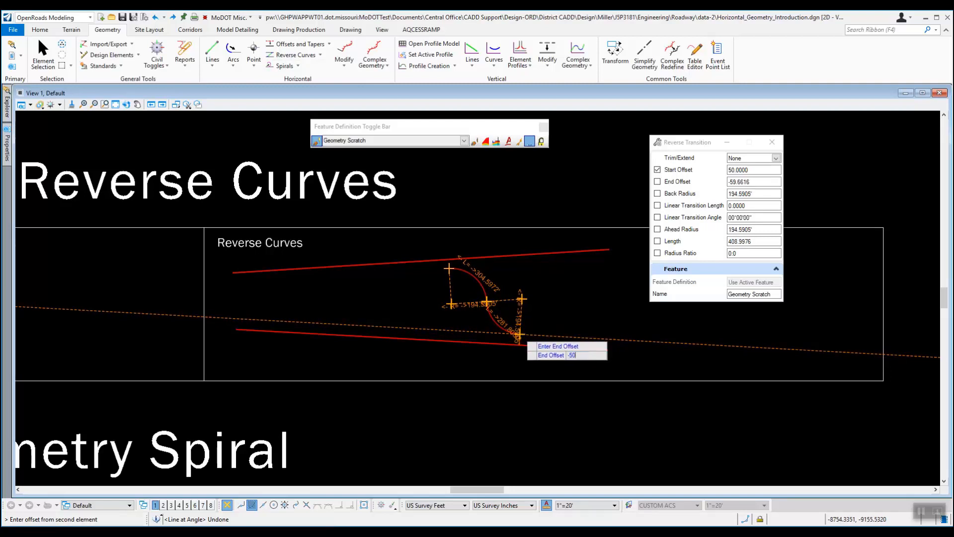
key(Return)
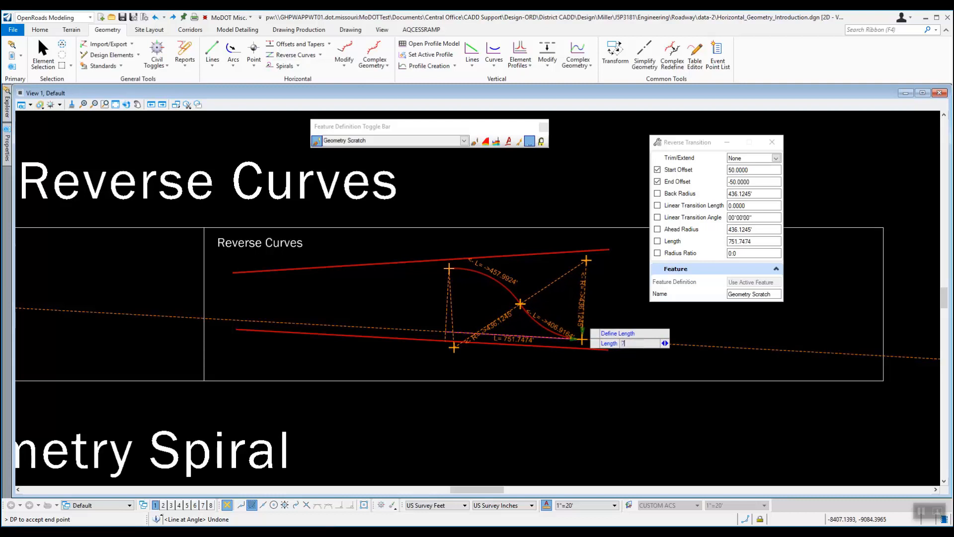
key(Return)
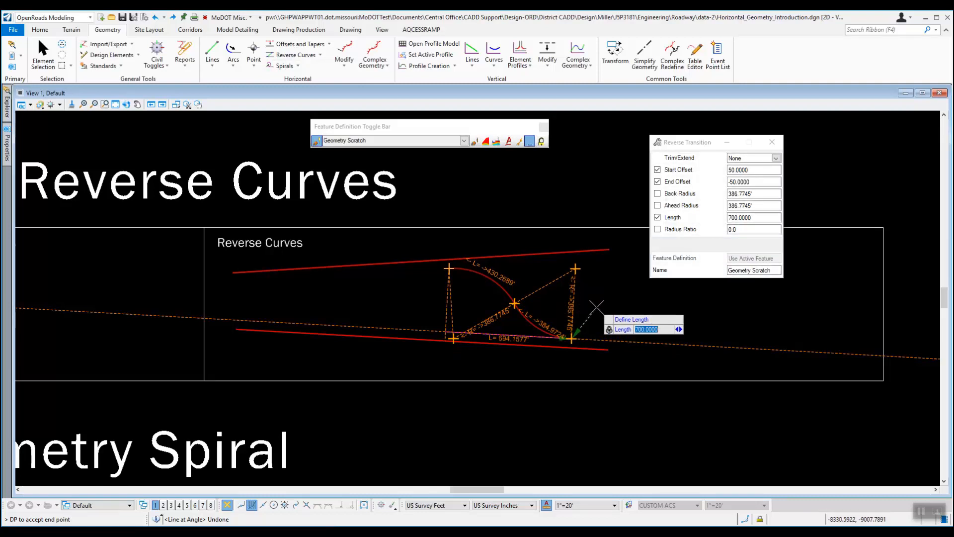
click(597, 307)
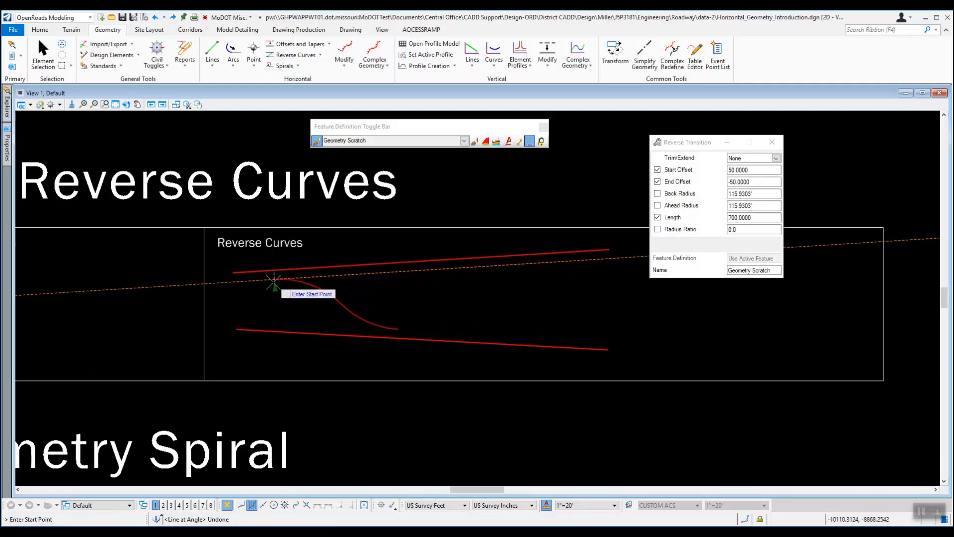
click(335, 290)
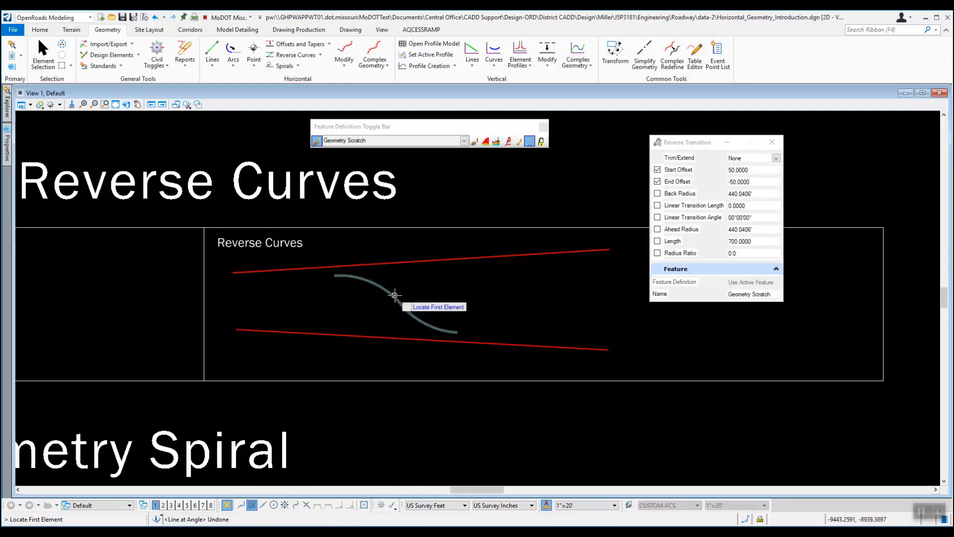
Step: Select the new reverse transition to check its offsets, radii and length, and clear the selection
click(43, 52)
click(377, 280)
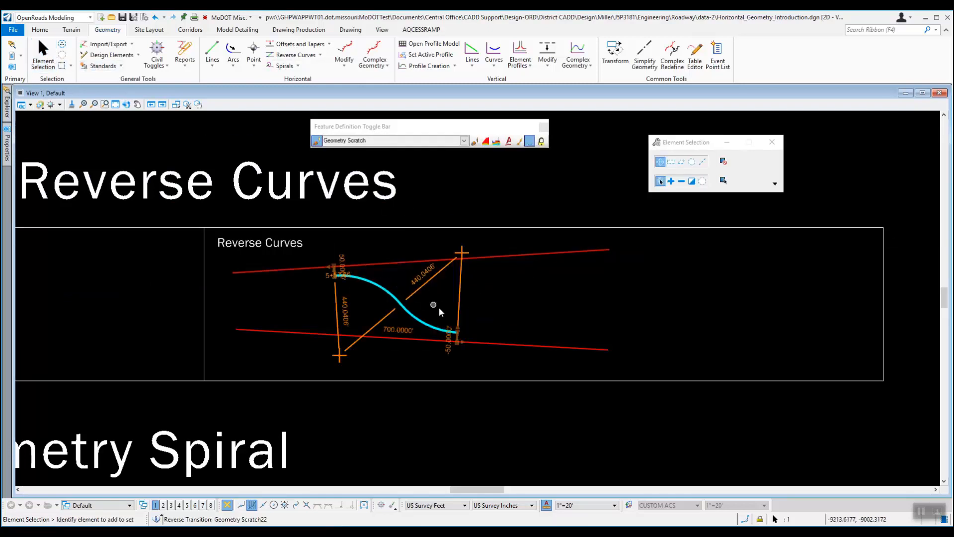
click(387, 366)
click(408, 314)
click(559, 305)
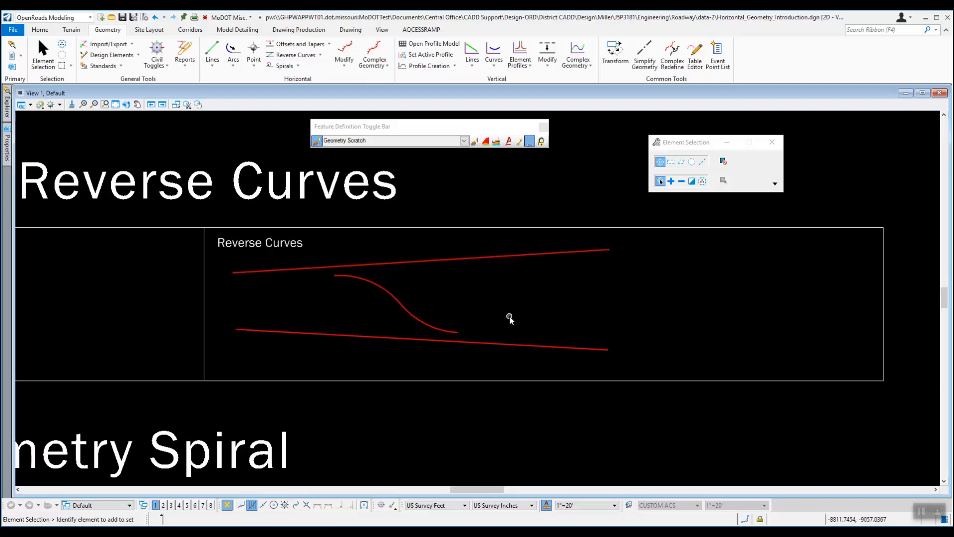
Step: Start the Reverse Transition tool again
click(316, 57)
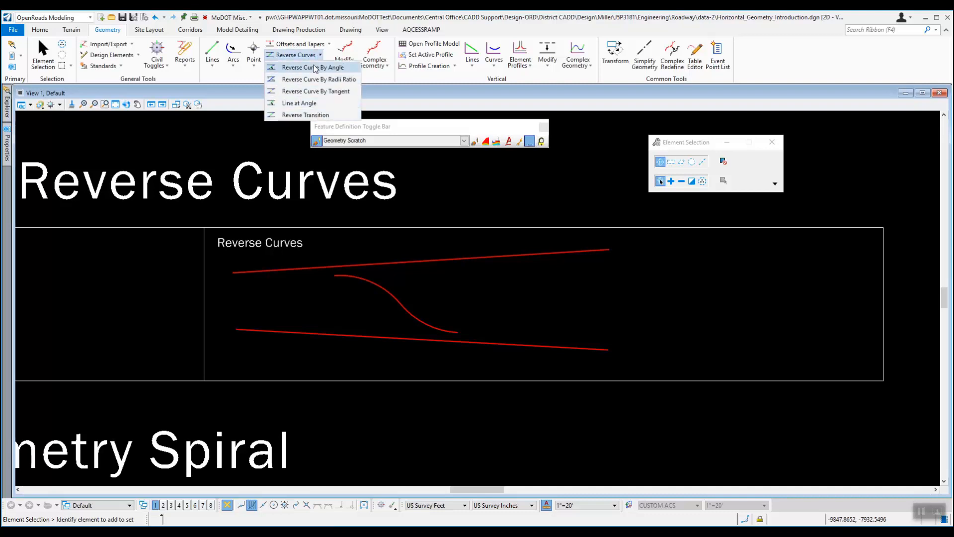
click(305, 115)
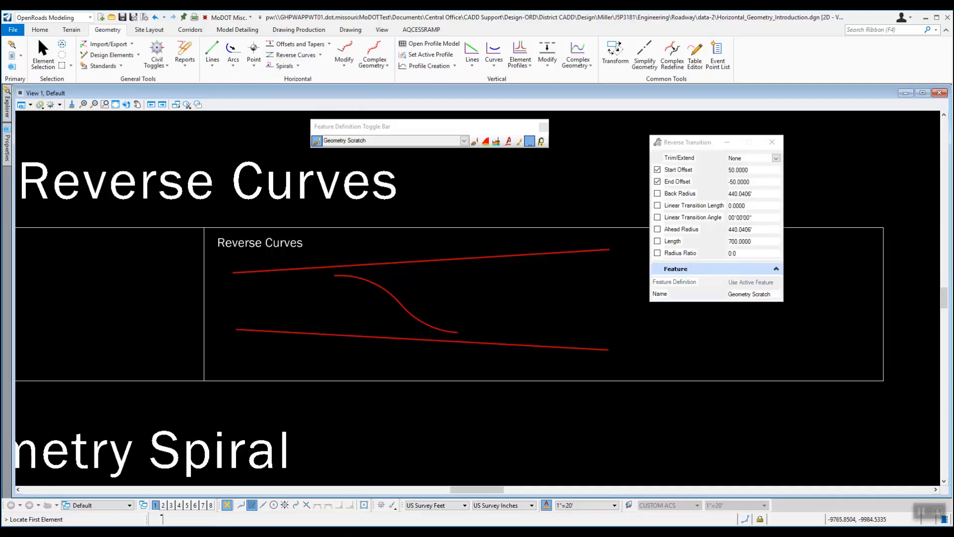